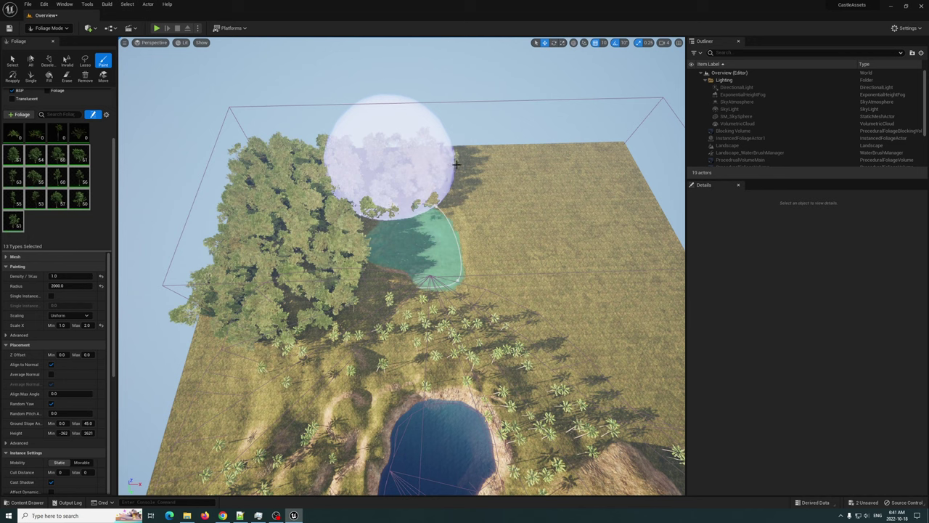
Step: Paint the 13 selected tree types across the far edge and open grass beyond the teal lake, and return to Selection mode
left_click_drag(455, 164, 482, 167)
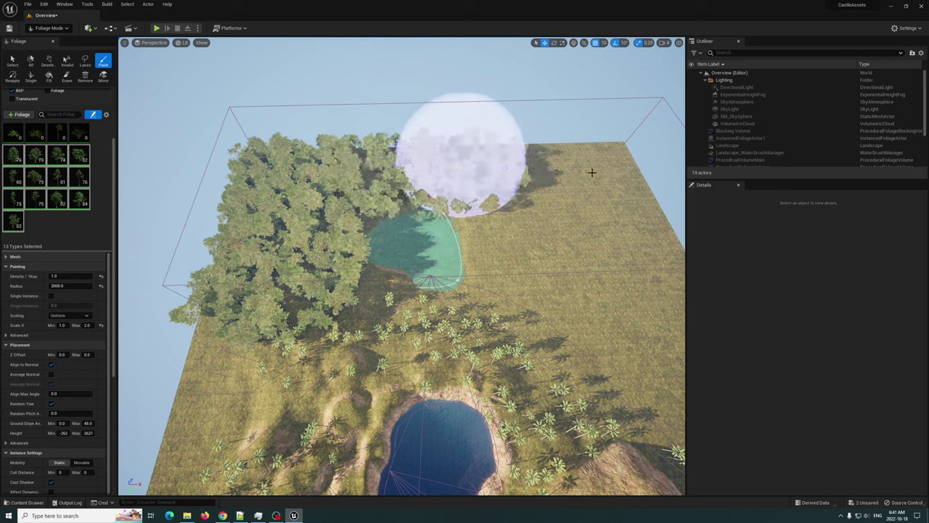
mouse_move(592, 172)
left_mouse_down()
mouse_move(602, 172)
mouse_move(611, 199)
left_mouse_up()
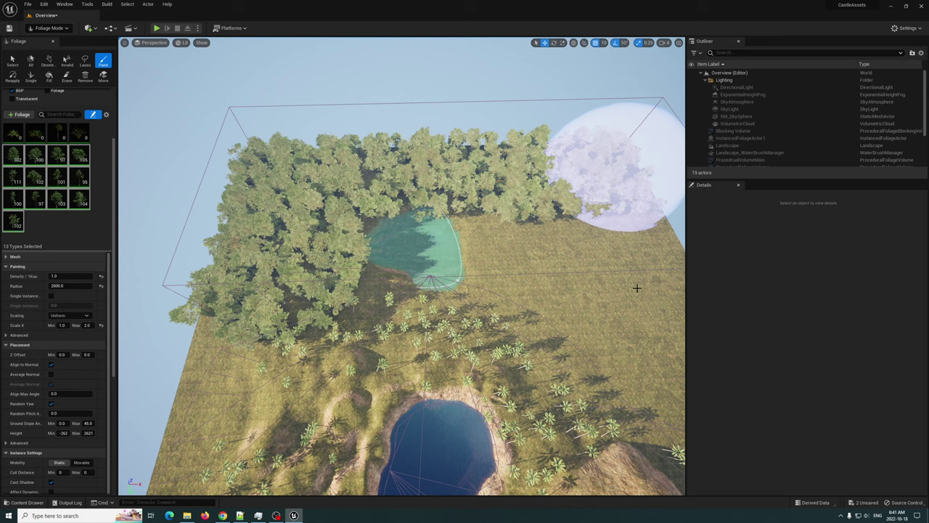
left_click_drag(587, 232, 587, 232)
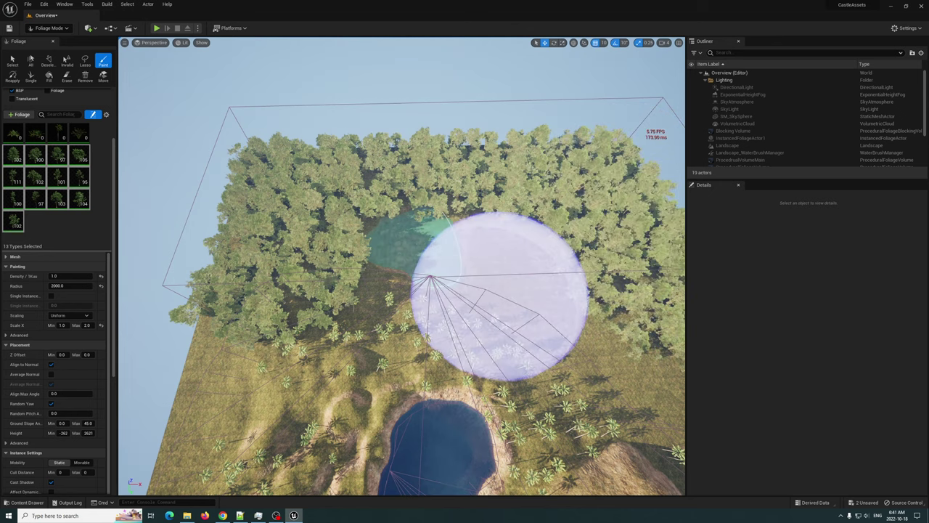
mouse_move(499, 297)
right_mouse_down()
mouse_move(668, 296)
mouse_move(621, 296)
right_mouse_up()
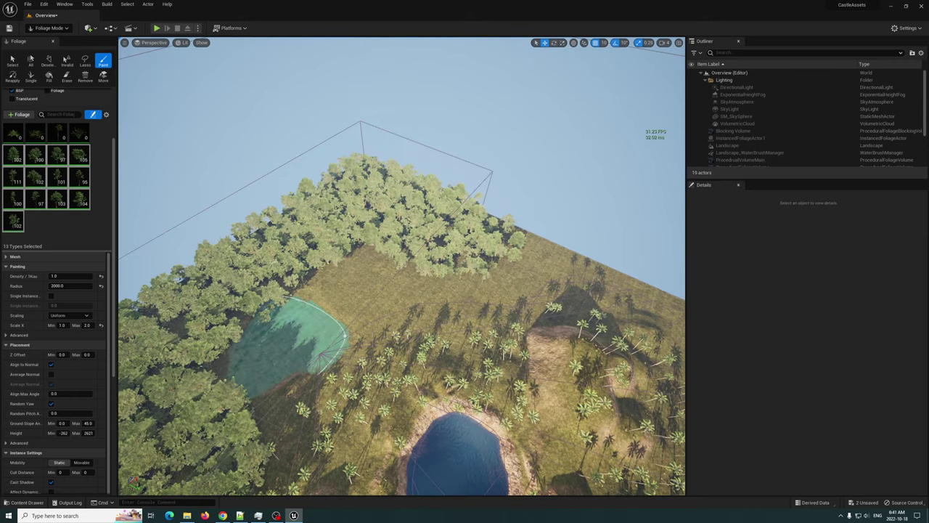
right_click_drag(323, 352, 360, 332)
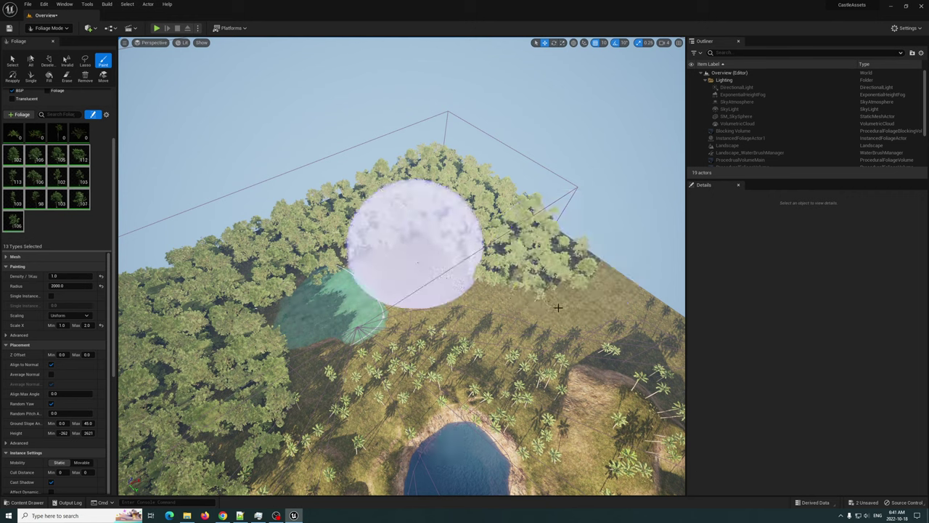
mouse_move(623, 320)
left_mouse_down()
mouse_move(636, 319)
mouse_move(598, 300)
mouse_move(474, 292)
left_mouse_up()
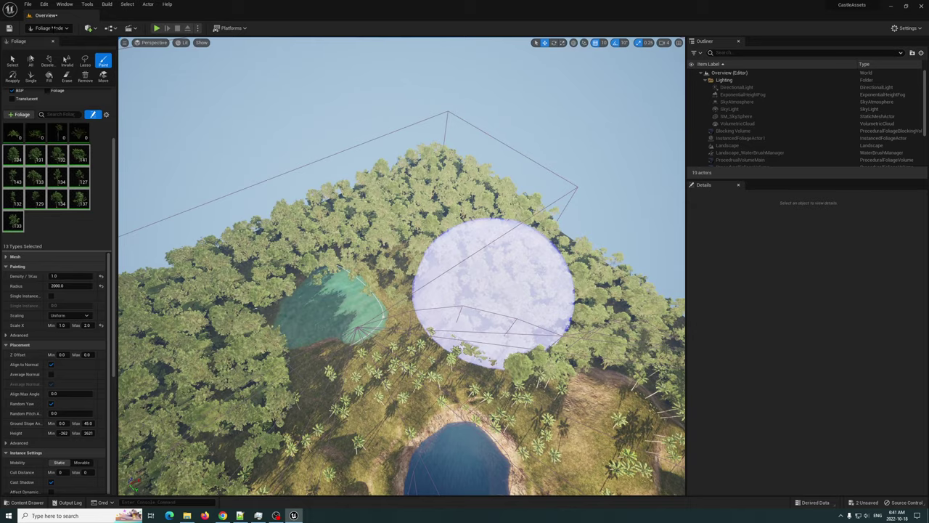
left_click(49, 27)
left_click(51, 41)
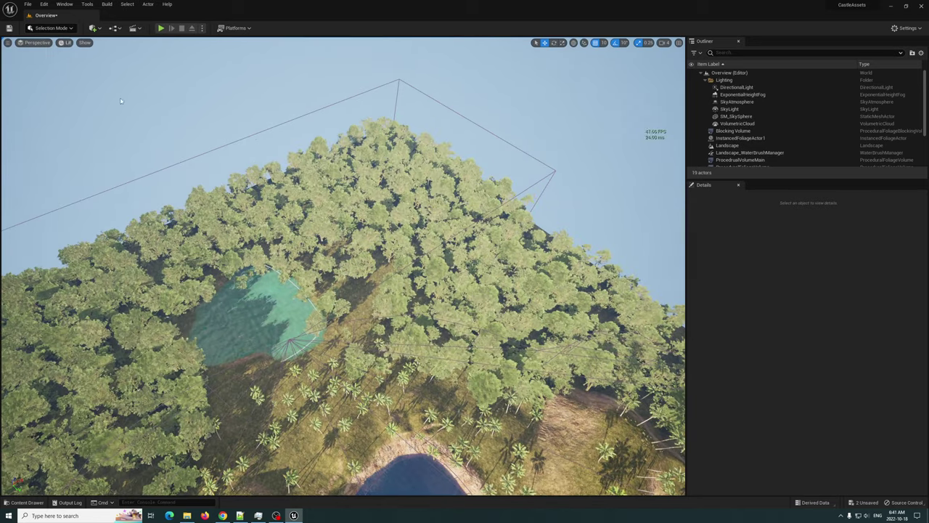
Step: Inspect the painted forest from above and from ground level among the trees
right_click_drag(276, 330, 283, 355)
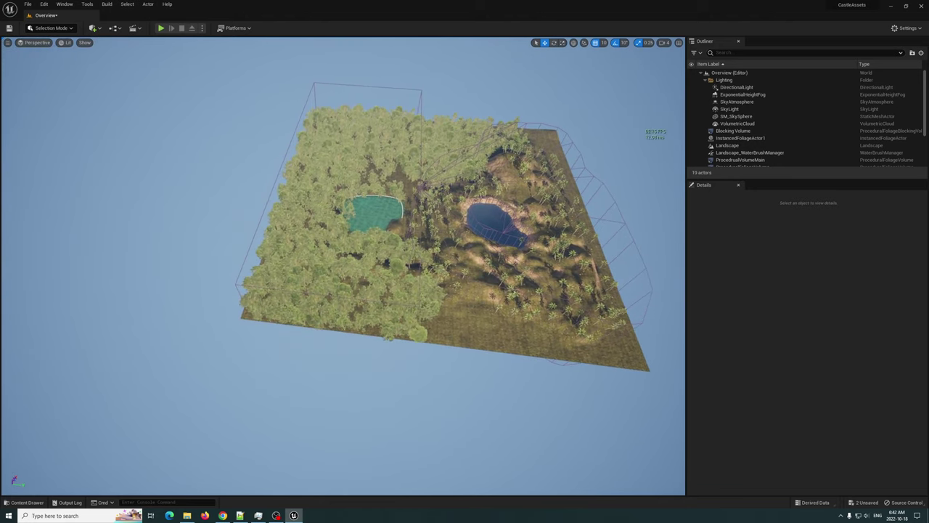
key("w")
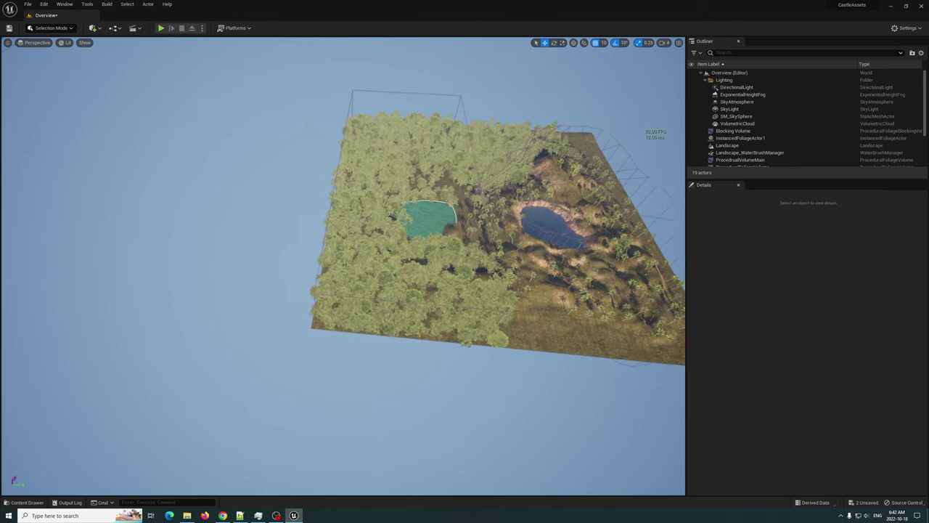
right_click_drag(342, 266, 414, 232)
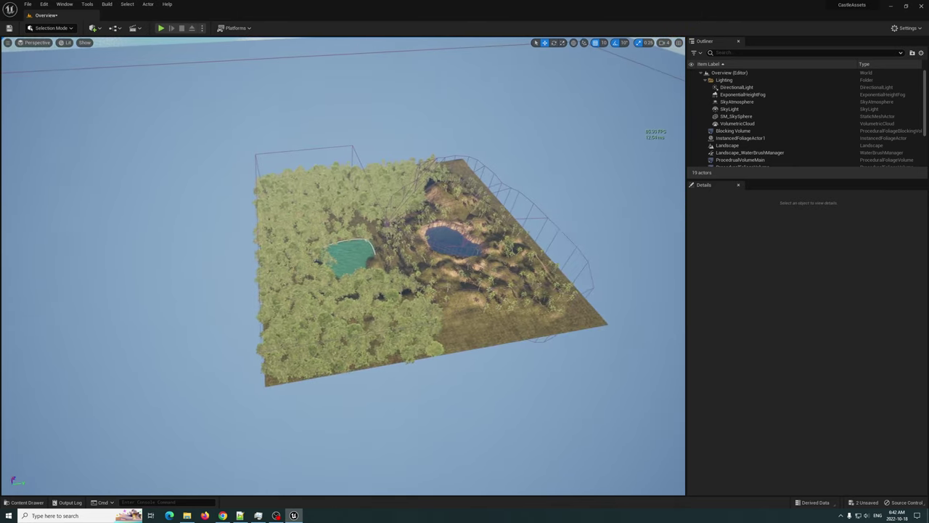
right_click_drag(343, 266, 274, 289)
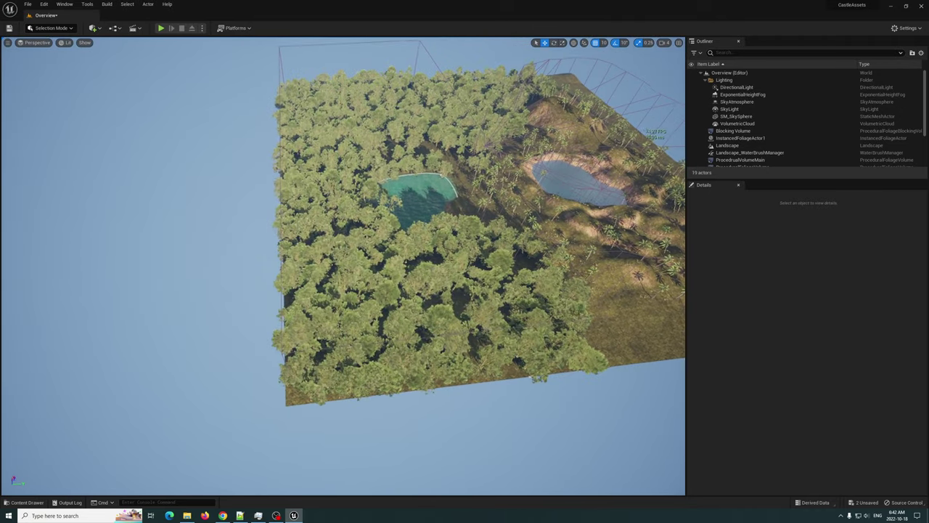
key("w")
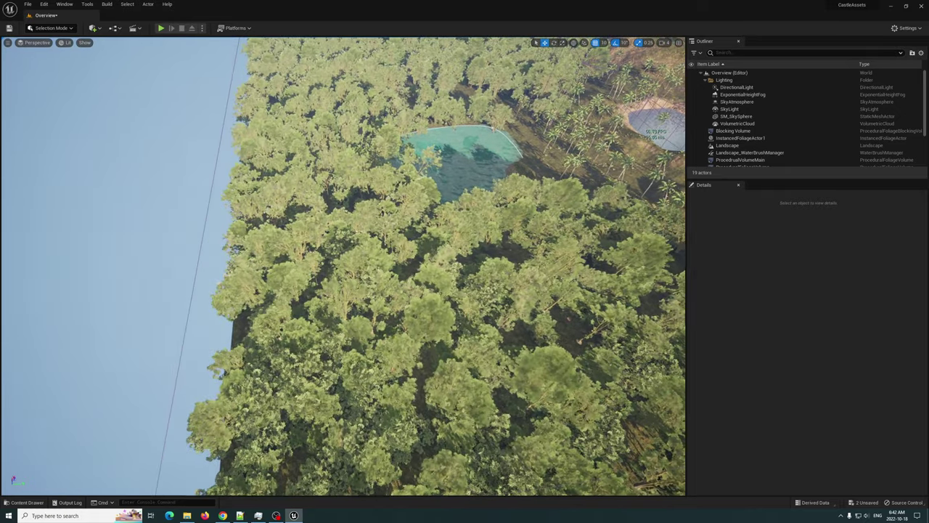
right_click_drag(262, 355, 261, 356)
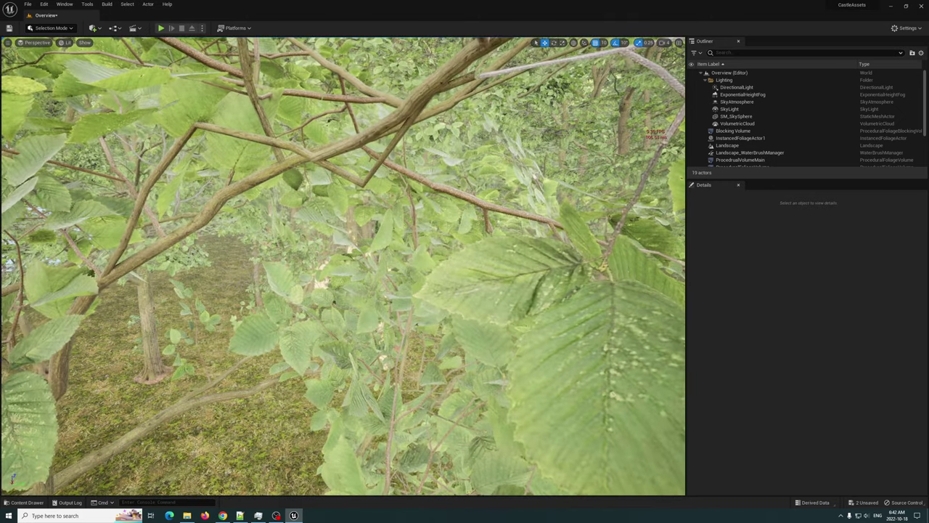
key("w")
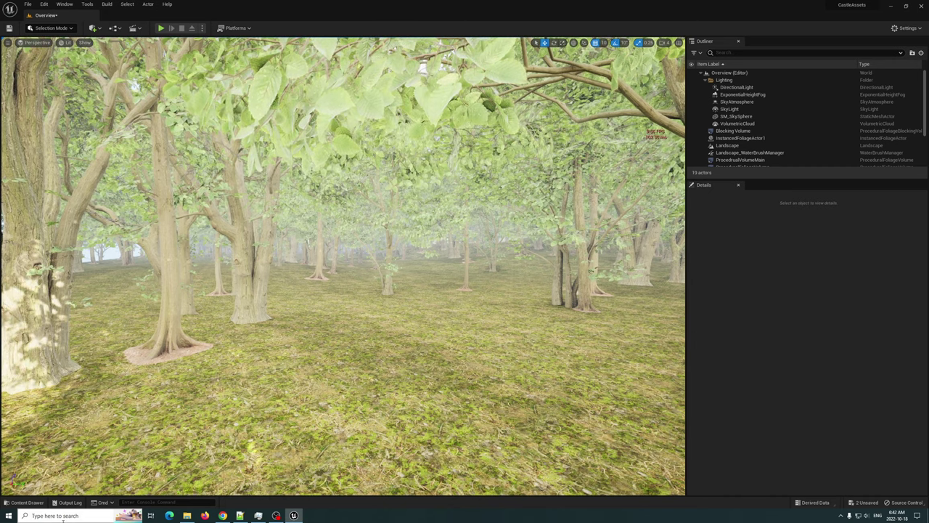
Step: Enable Nanite for the 13 selected European Hornbeam meshes, Field_01 to Field_04 and Forest_01 to Forest_09
left_click(25, 502)
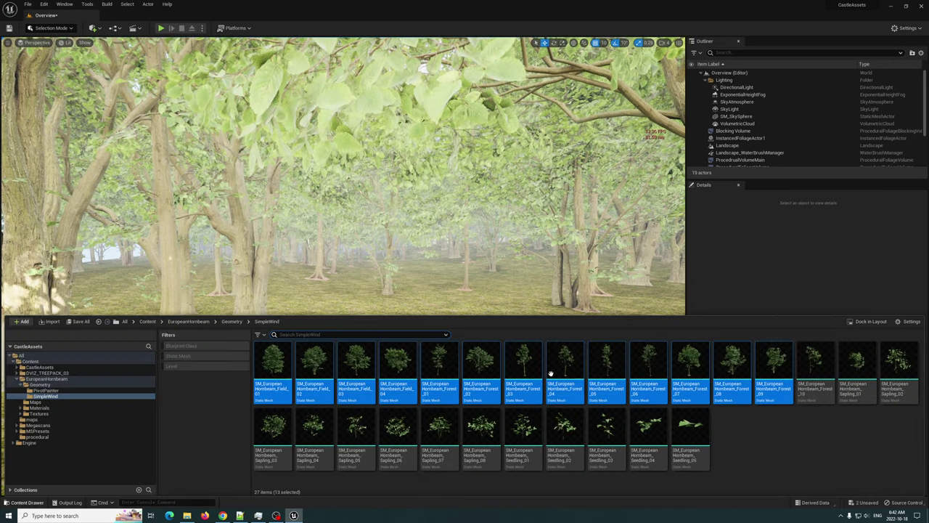
right_click(446, 360)
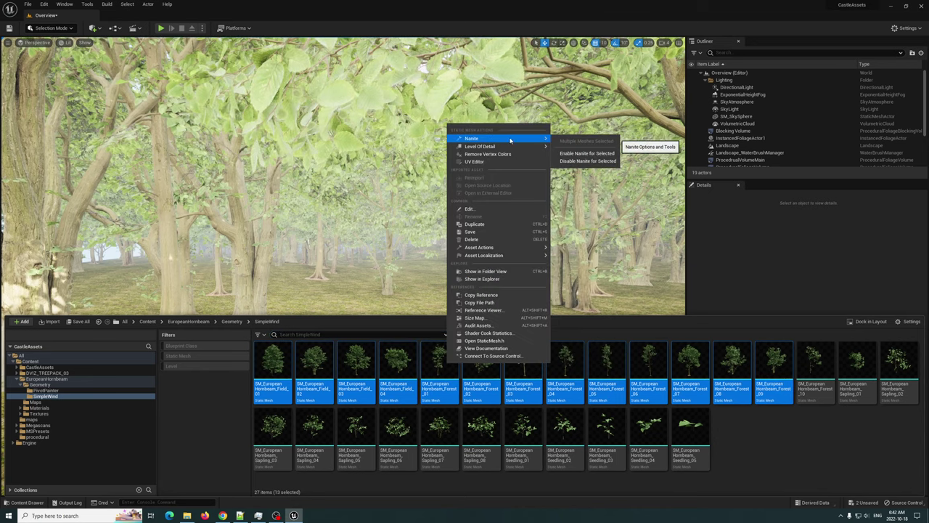
left_click(586, 153)
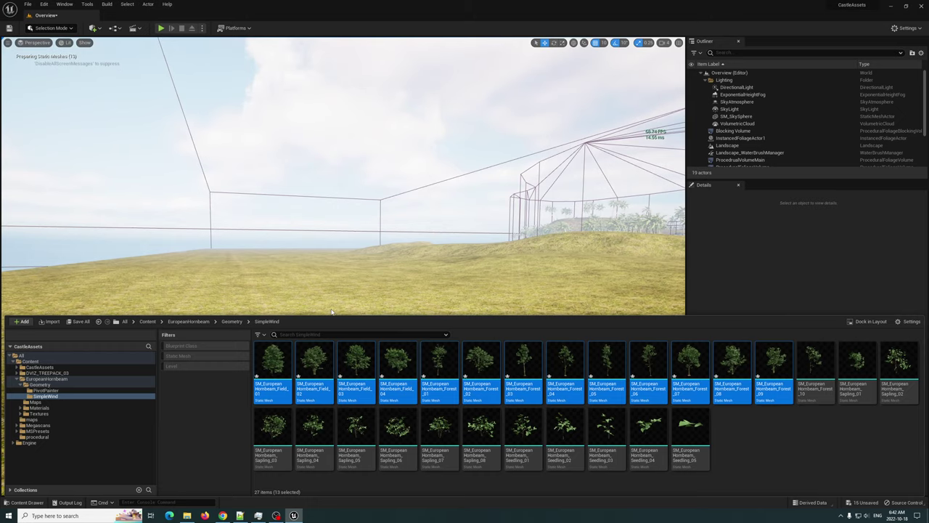
left_click(21, 502)
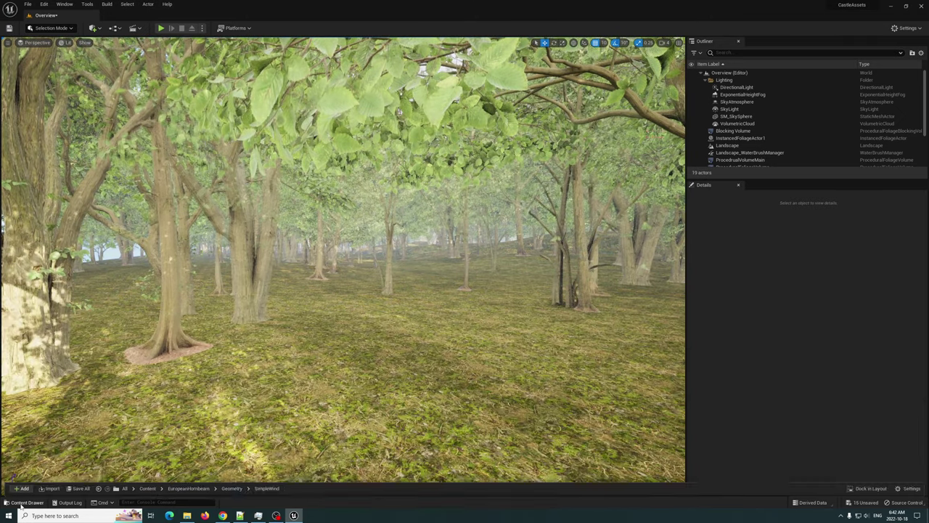
right_click_drag(343, 266, 270, 286)
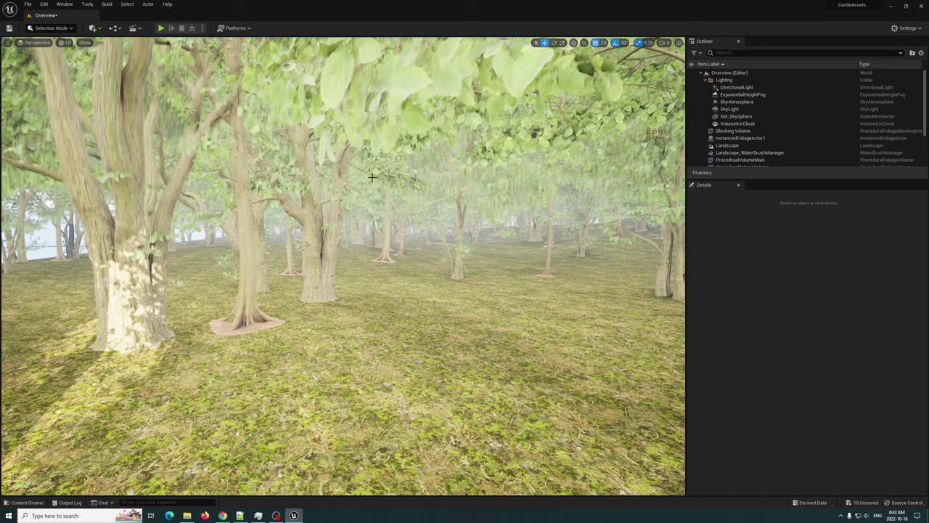
left_click(7, 42)
left_click(155, 26)
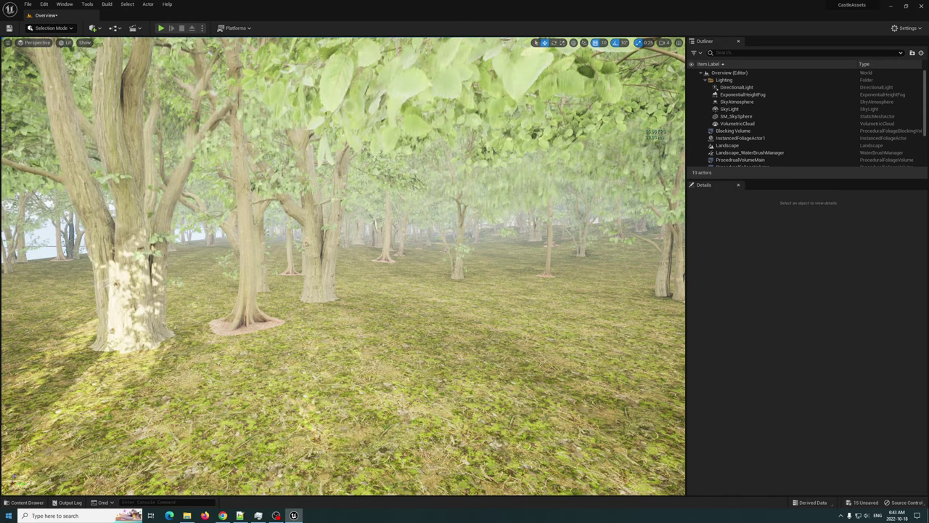
Step: Filter the project content by Blueprint Class and place BP_GlobalFoliageActor_UE5 on the forest ground
left_click(24, 502)
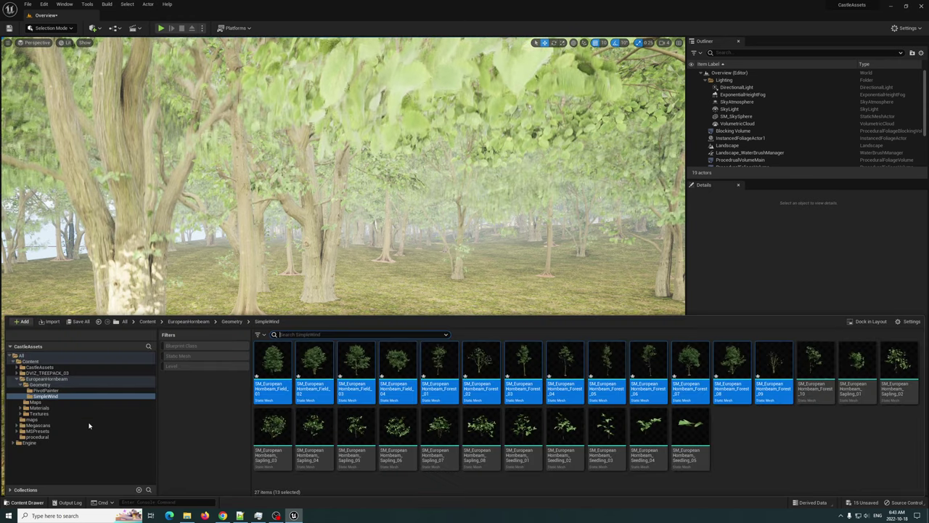
left_click(32, 379)
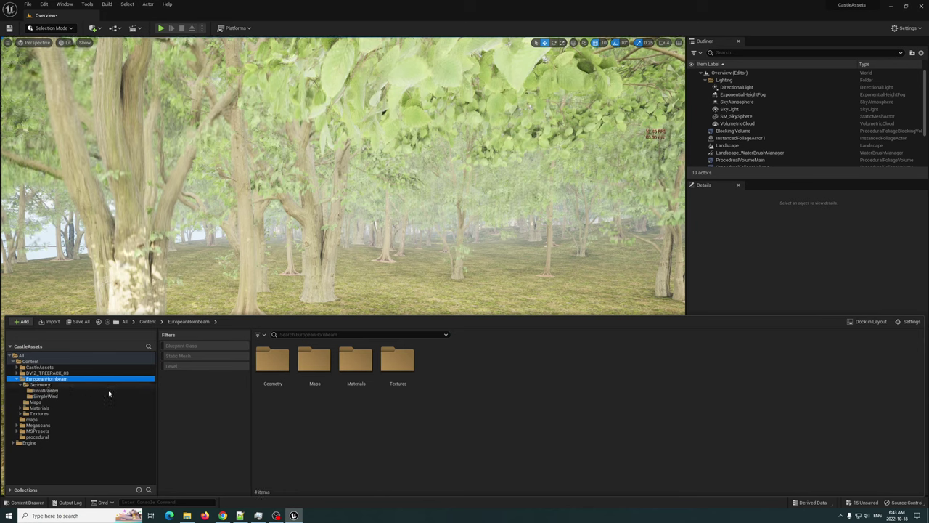
left_click(181, 345)
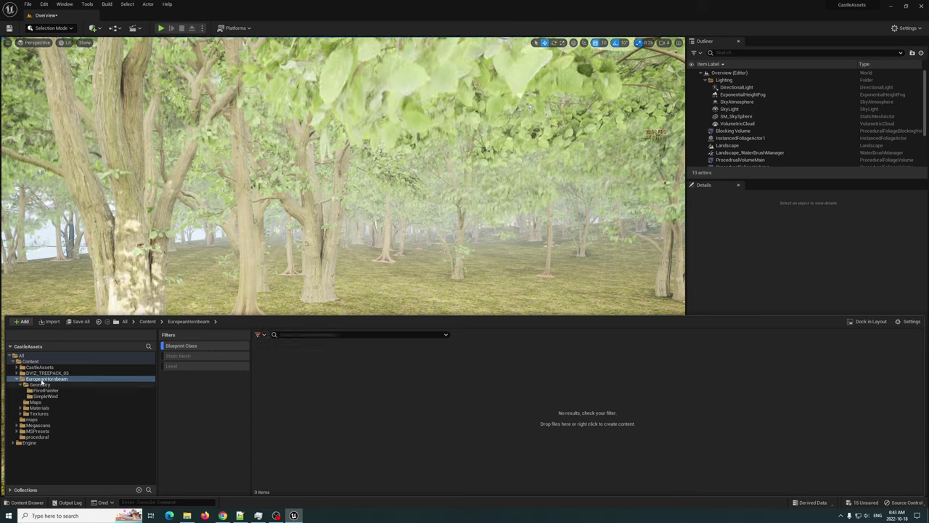
left_click(36, 362)
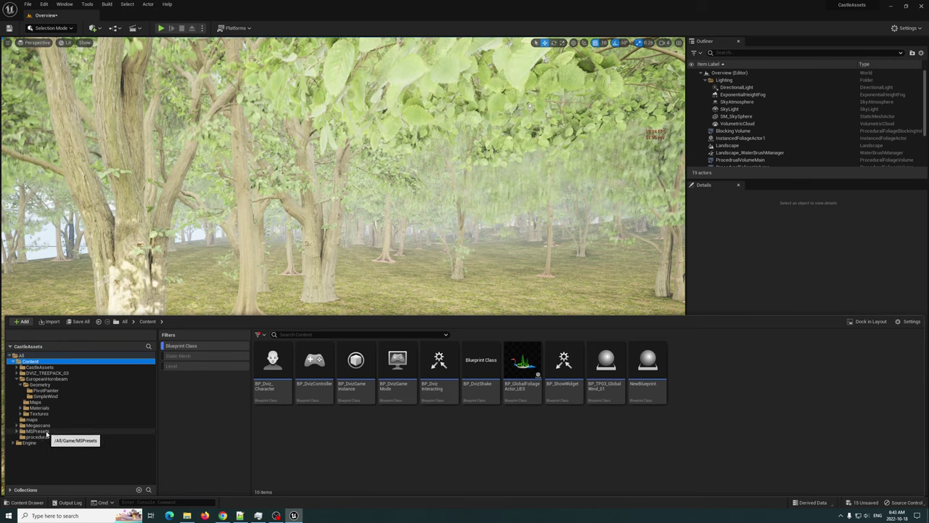
left_click(523, 366)
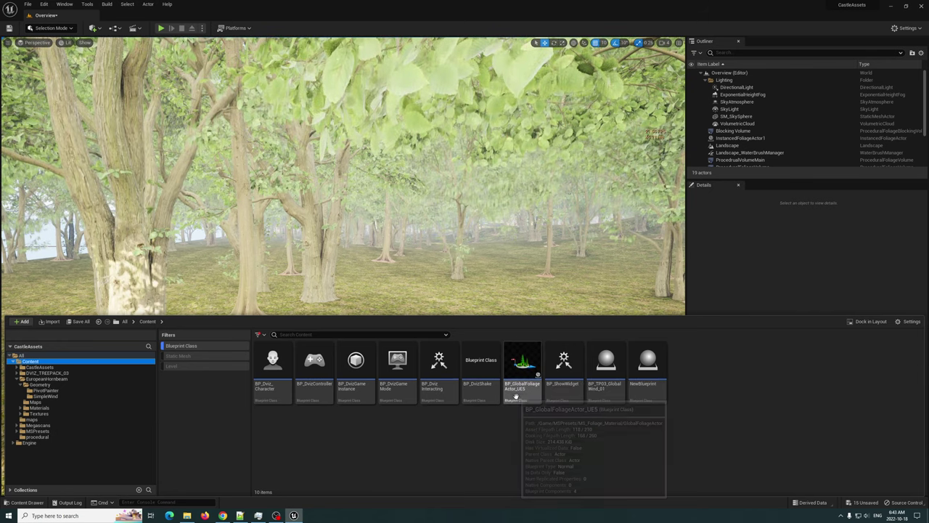
left_click_drag(519, 370, 468, 343)
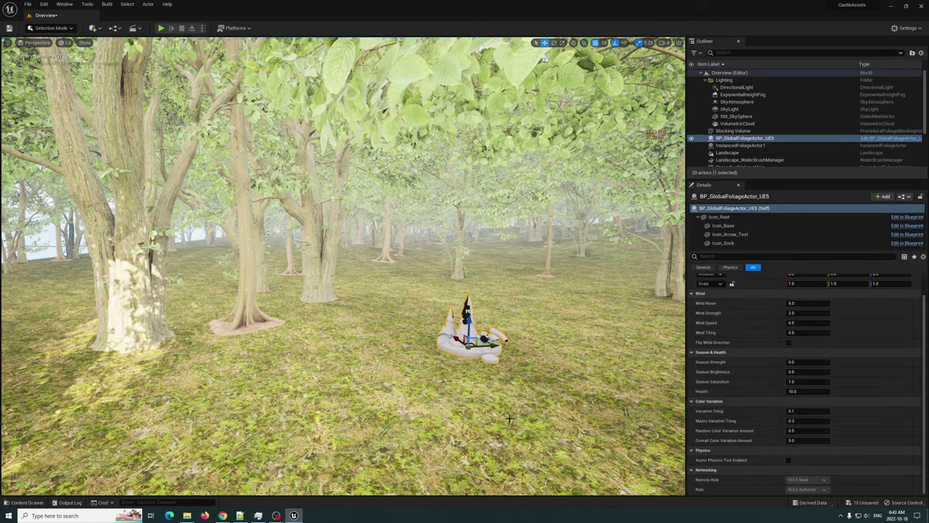
Step: Set the global foliage actor's Wind Strength to 0.5
left_click(804, 313)
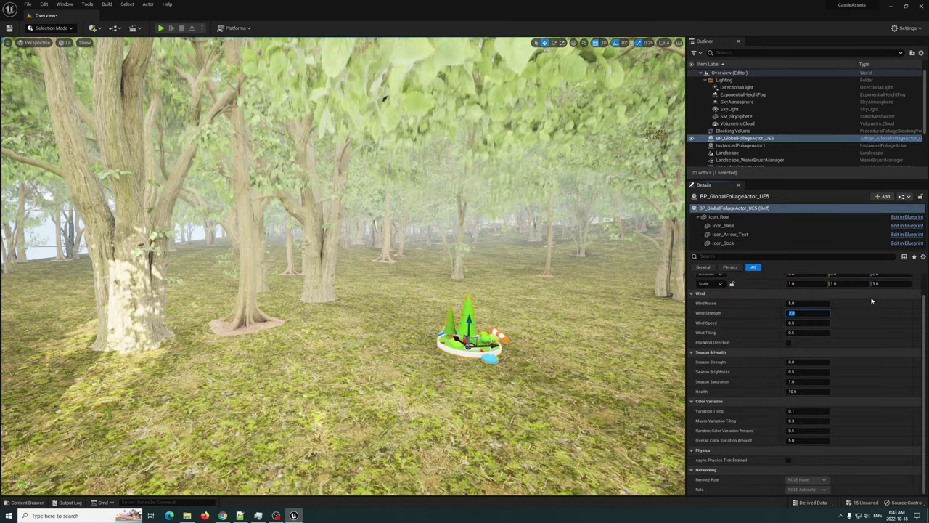
key("Return")
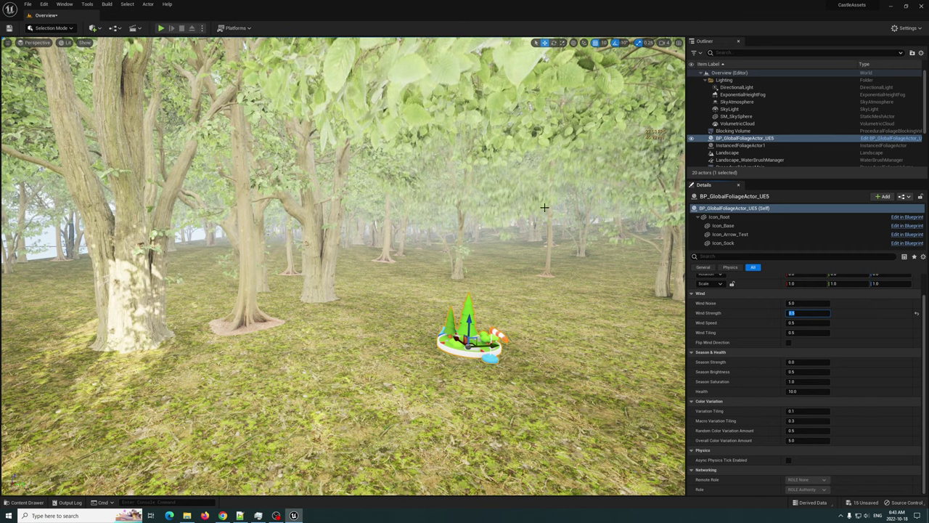
mouse_move(457, 280)
right_mouse_down()
mouse_move(379, 299)
mouse_move(495, 284)
mouse_move(276, 282)
mouse_move(592, 286)
mouse_move(553, 351)
mouse_move(470, 270)
right_mouse_up()
key("s")
key("d")
key("w")
Step: Remove the Blueprint Class filter and open the SimpleWind folder of the EuropeanHornbeam geometry
left_click(26, 502)
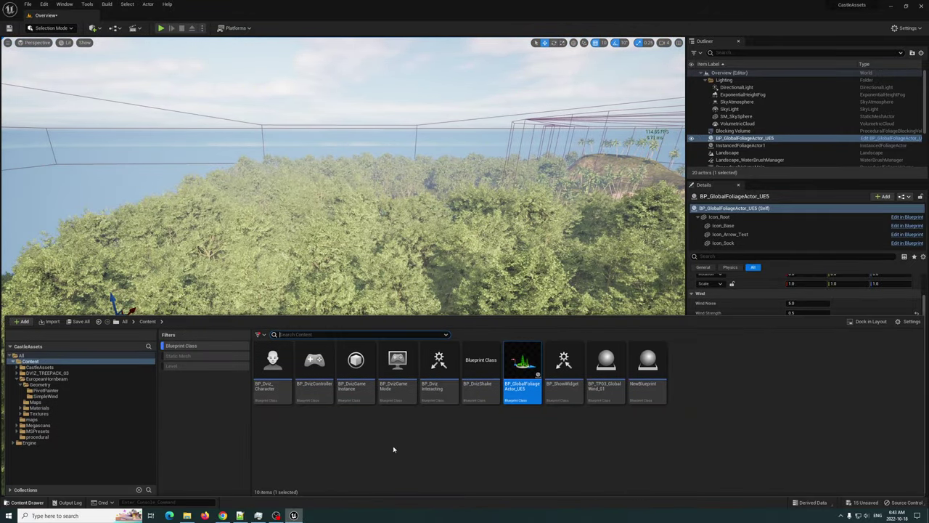
left_click(39, 384)
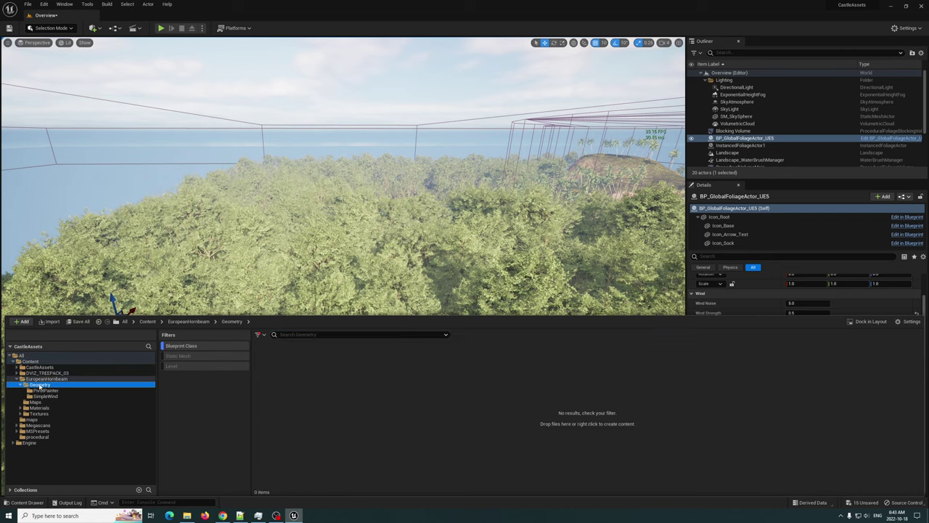
left_click(182, 345)
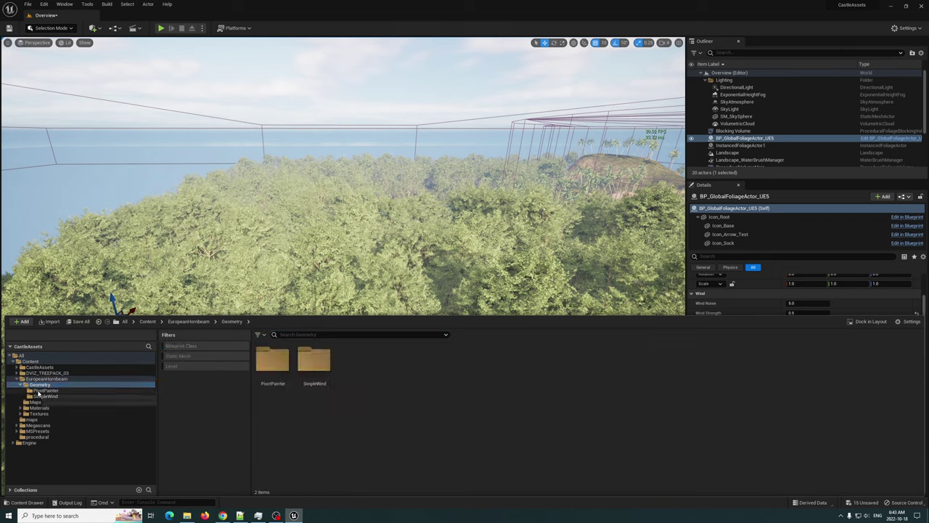
left_click(40, 395)
Step: Enable Nanite for all European Hornbeam Field and Forest meshes, from Field_01 through Forest_10
left_click(273, 361)
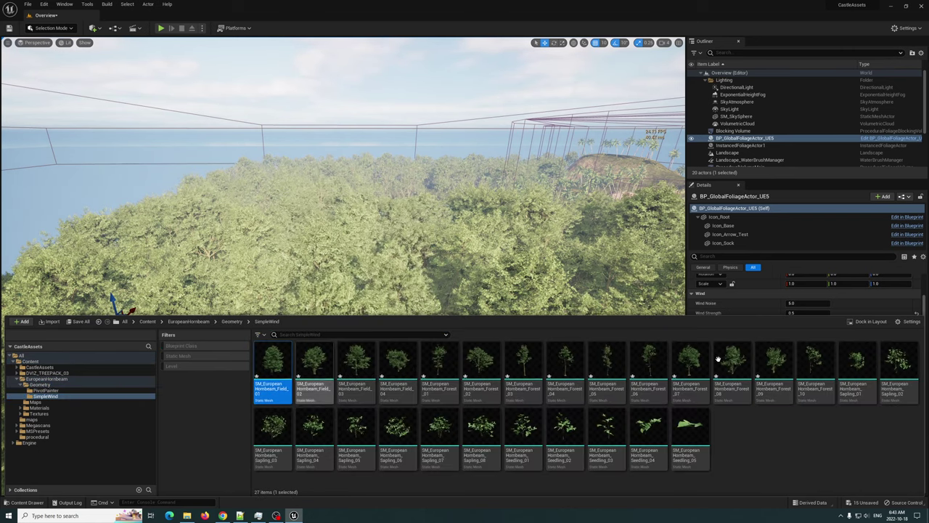
left_click(819, 363, "shift")
right_click(819, 363)
mouse_move(842, 154)
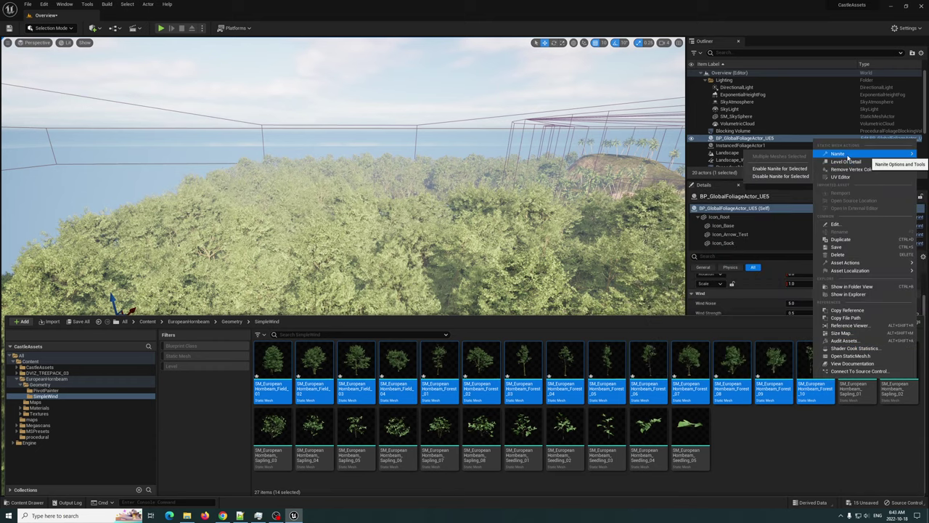
left_click(780, 169)
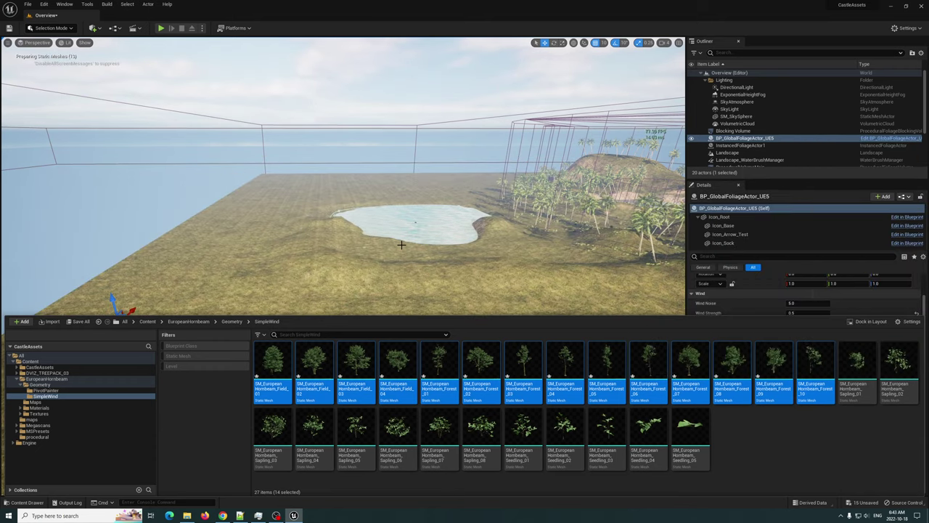
mouse_move(402, 244)
right_mouse_down()
mouse_move(450, 247)
mouse_move(415, 248)
right_mouse_up()
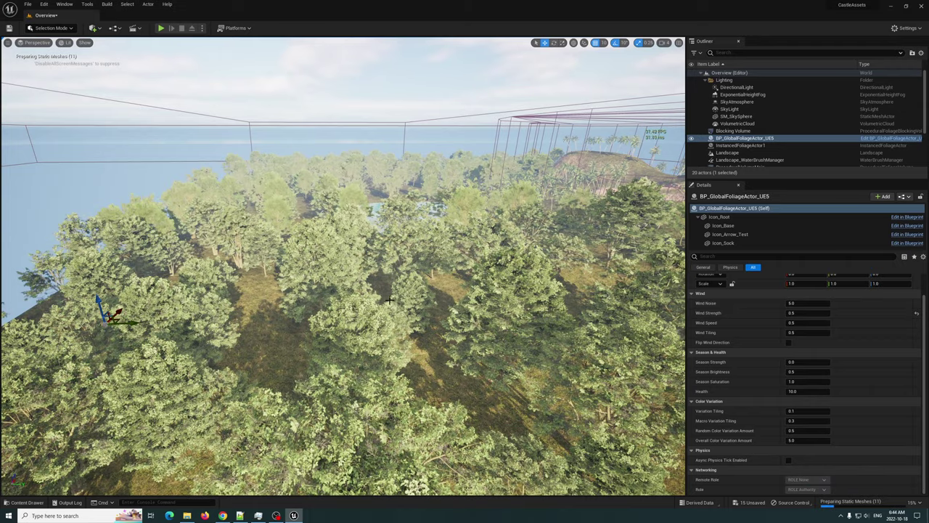
Step: Disable Nanite for all European Hornbeam Field and Forest meshes, from Field_01 through Forest_10
mouse_move(389, 300)
right_mouse_down()
mouse_move(255, 363)
mouse_move(348, 341)
mouse_move(327, 318)
mouse_move(352, 283)
mouse_move(390, 299)
right_mouse_up()
key("w")
key("s")
key("w")
key("s")
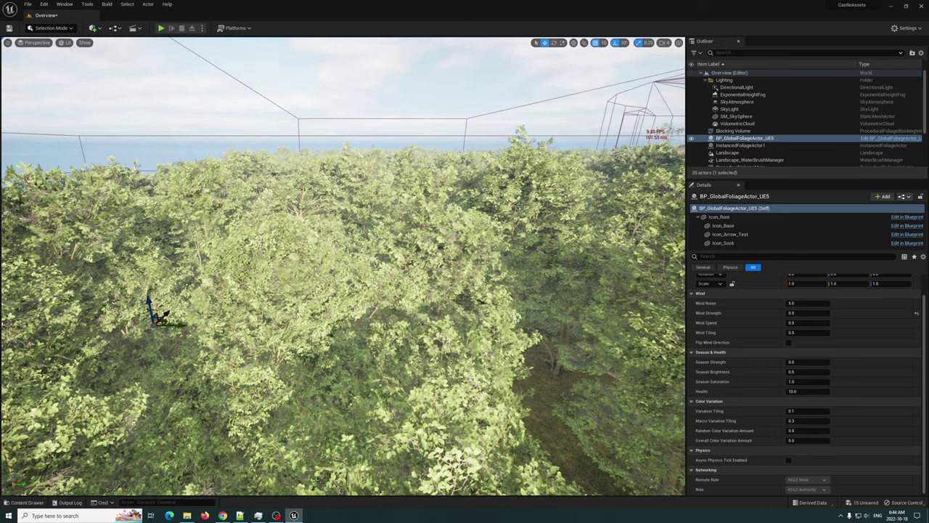
left_click(22, 502)
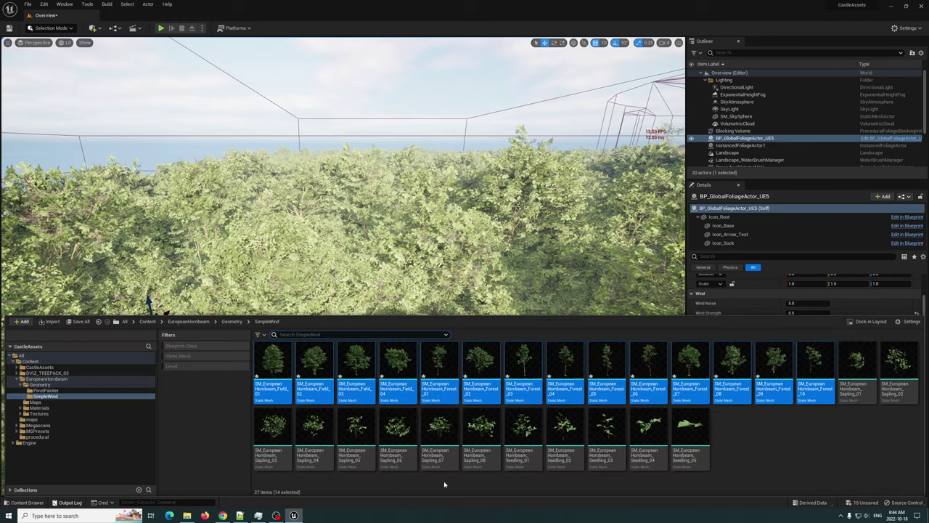
right_click(560, 367)
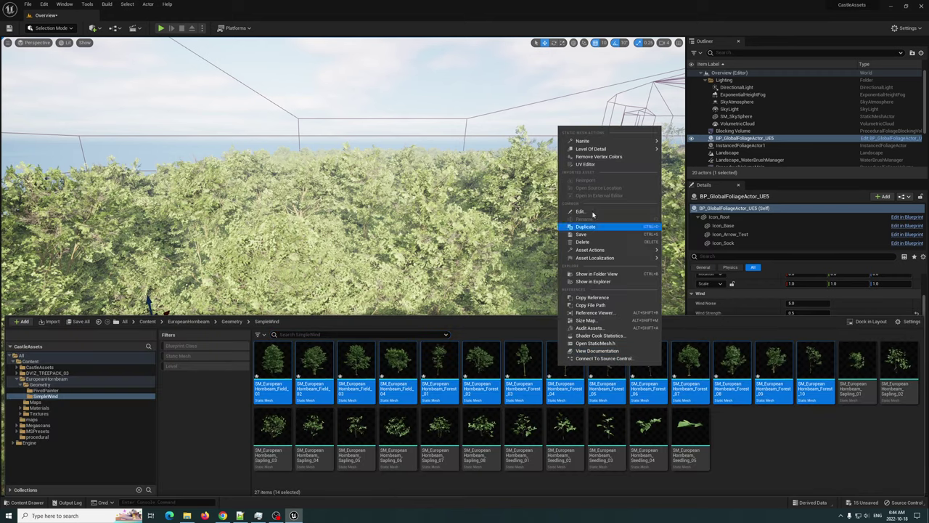
mouse_move(591, 142)
left_click(677, 156)
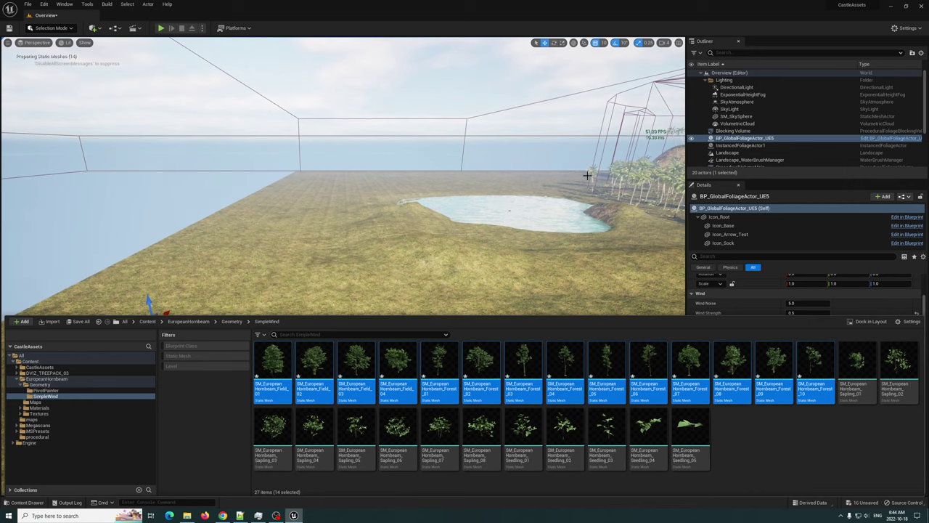
left_click(429, 297)
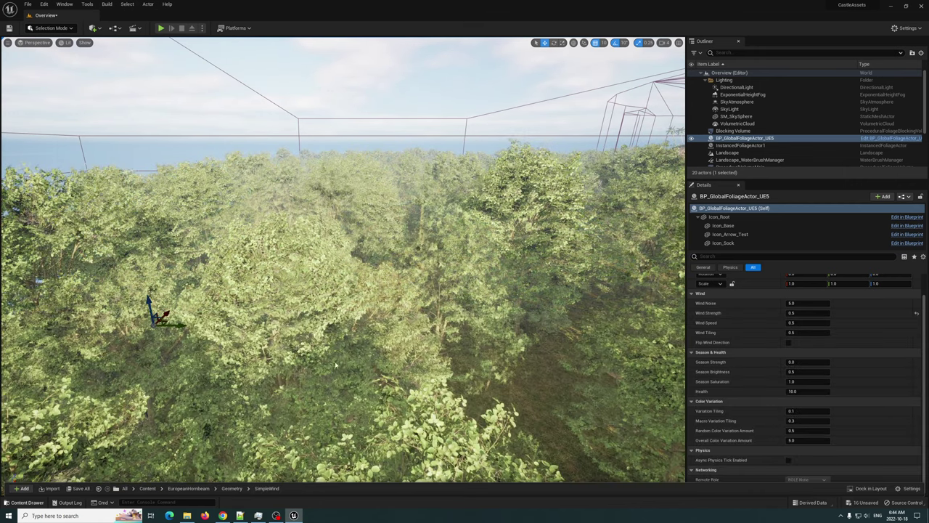
Step: Examine the whole hornbeam forest from above to judge its canopy, wind movement and frame rate
mouse_move(430, 297)
right_mouse_down()
mouse_move(451, 297)
mouse_move(426, 294)
right_mouse_up()
key("s")
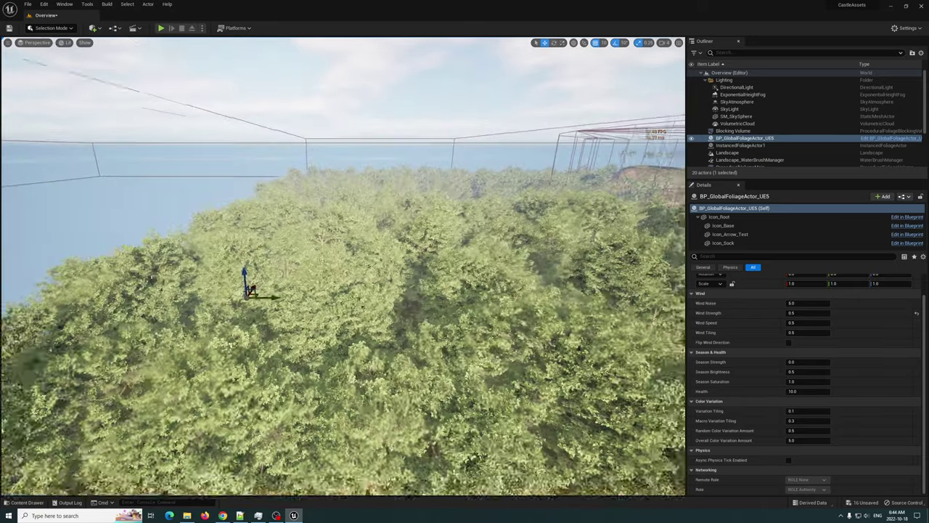
key("s")
mouse_move(426, 294)
right_mouse_down()
mouse_move(497, 290)
mouse_move(434, 293)
mouse_move(430, 260)
mouse_move(434, 291)
right_mouse_up()
key("w")
key("w")
key("s")
key("s")
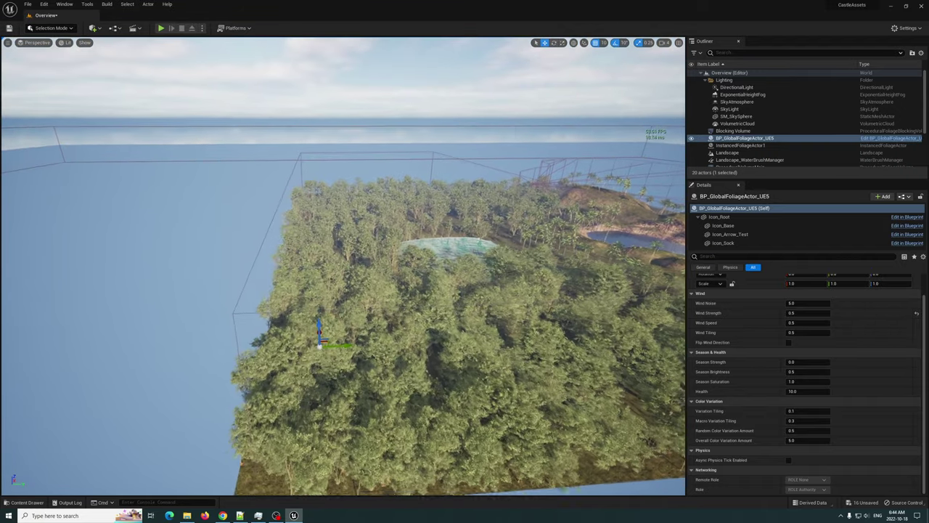
Step: Inspect the trees around the pond and at ground level inside the forest, checking their wind movement
key("w")
right_click_drag(343, 265, 342, 150)
key("w")
key("w")
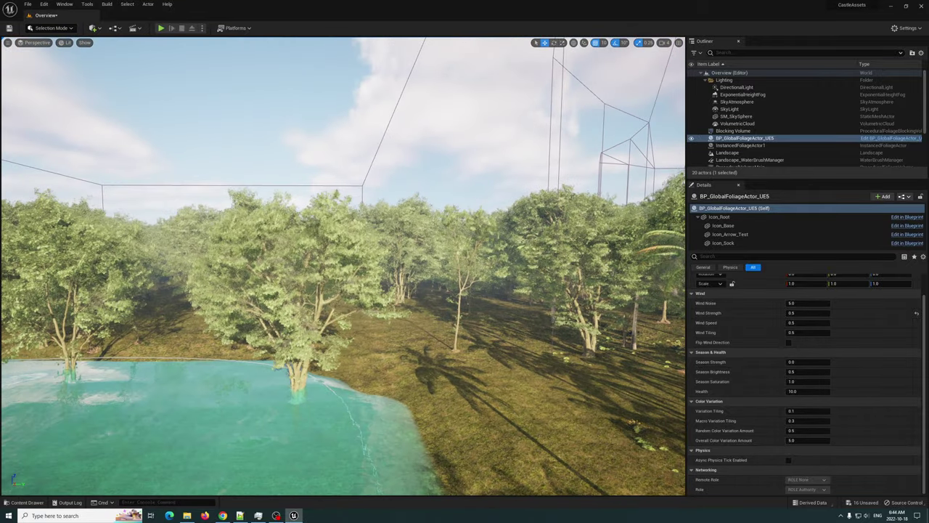
right_click_drag(369, 304, 362, 377)
key("s")
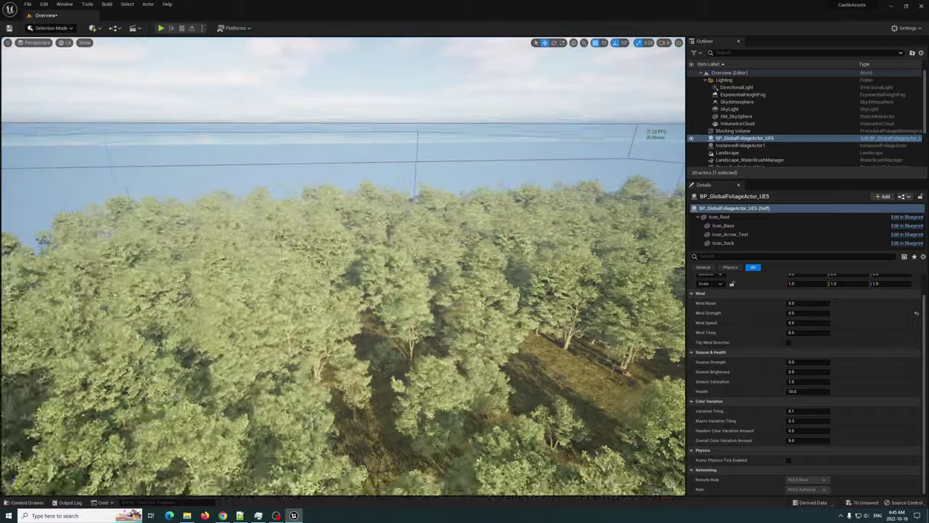
right_click_drag(342, 266, 343, 334)
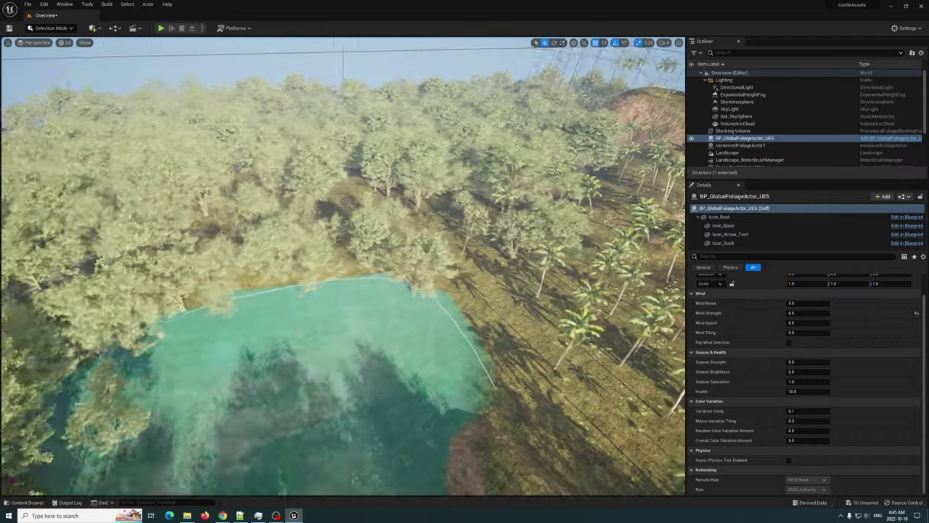
key("w")
right_click_drag(343, 266, 406, 124)
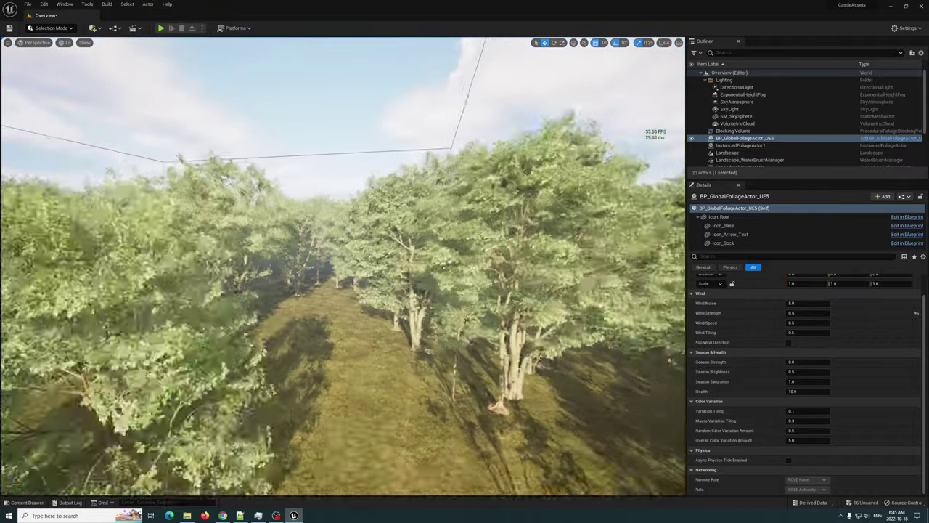
key("w")
right_click_drag(342, 266, 361, 285)
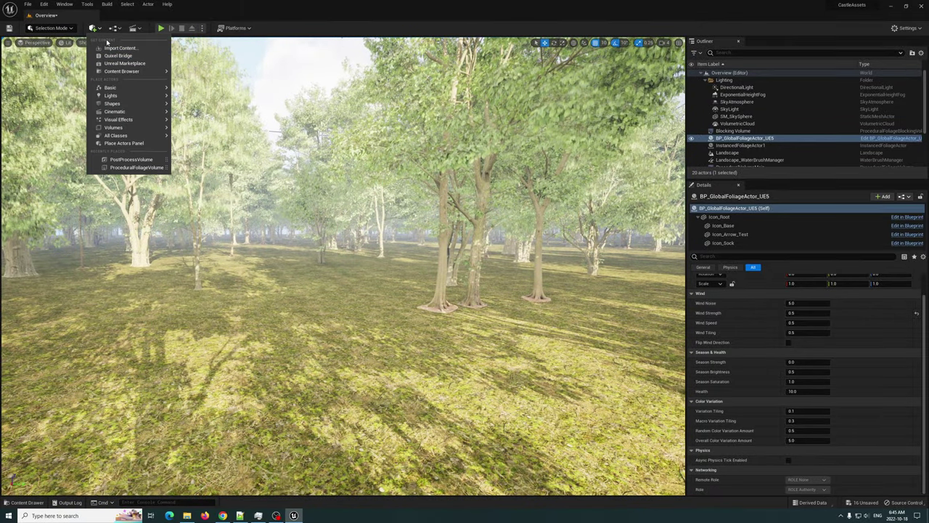
Step: Add a post process volume to the level and enable its Infinite Extent (Unbound) option
type("os")
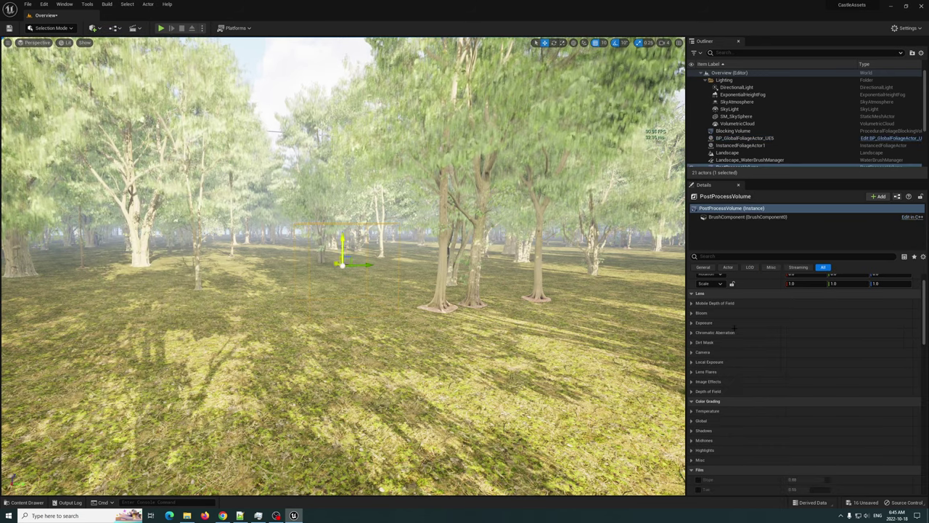
scroll(831, 391, "down", 10)
scroll(831, 391, "down", 10)
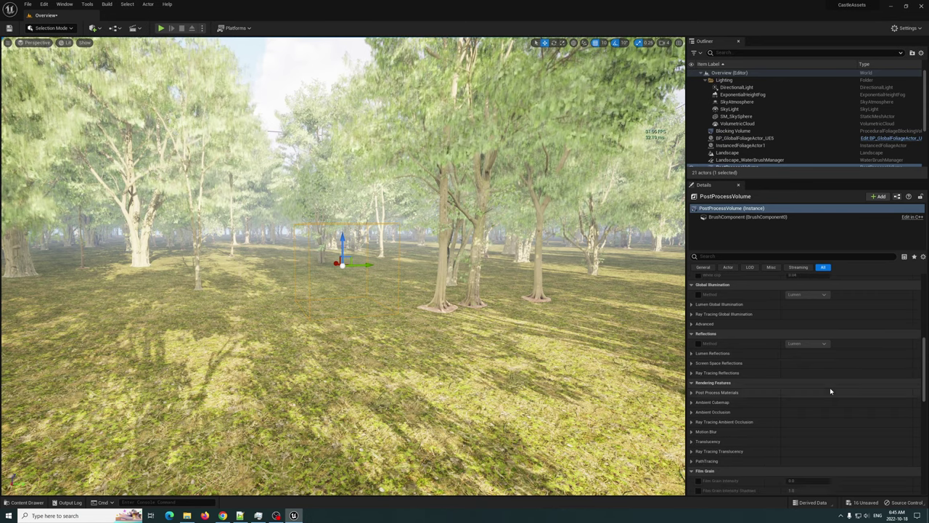
scroll(831, 392, "down", 1)
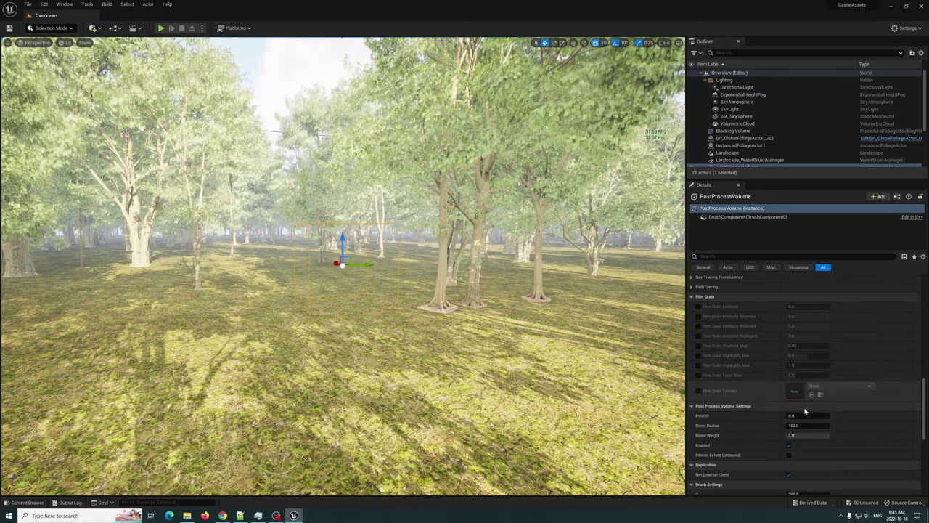
left_click(788, 455)
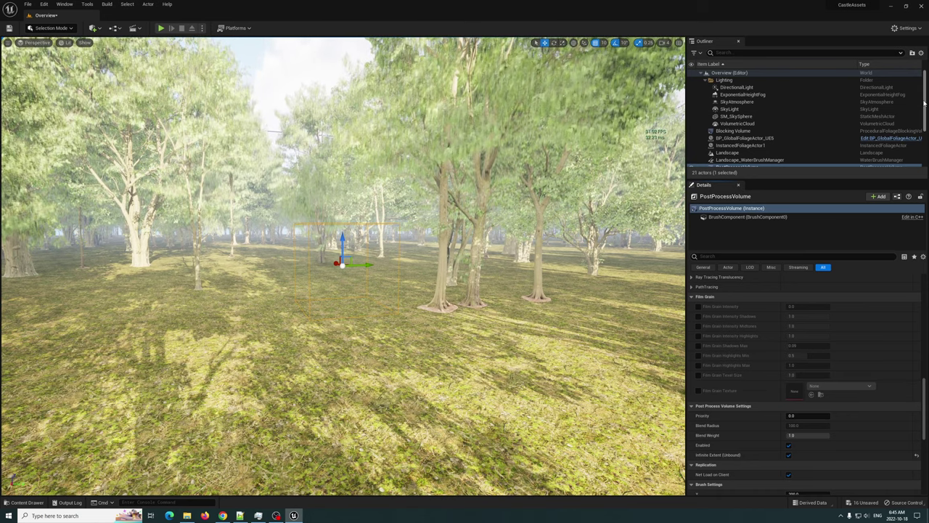
Step: Set the global foliage actor's Wind Noise to 0.5, Wind Speed to 0.1 and Wind Strength to 0.1
left_click(767, 140)
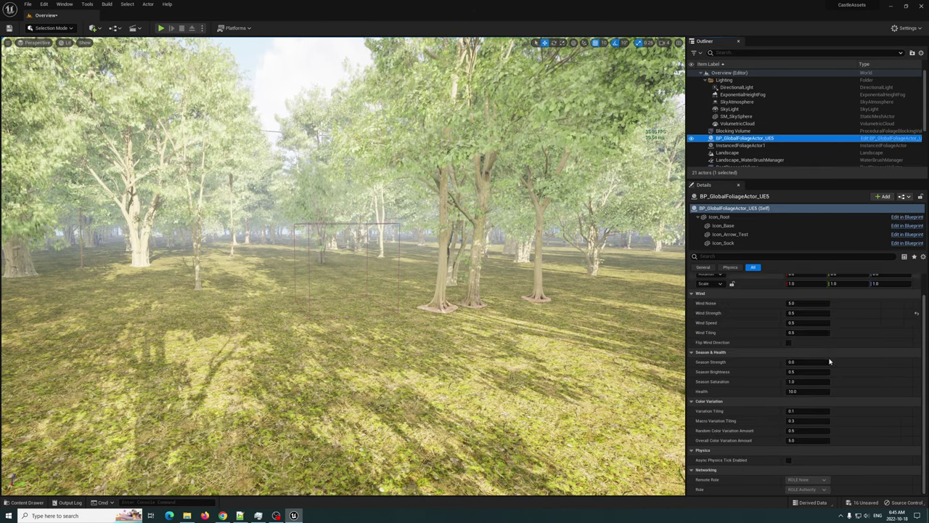
left_click(804, 304)
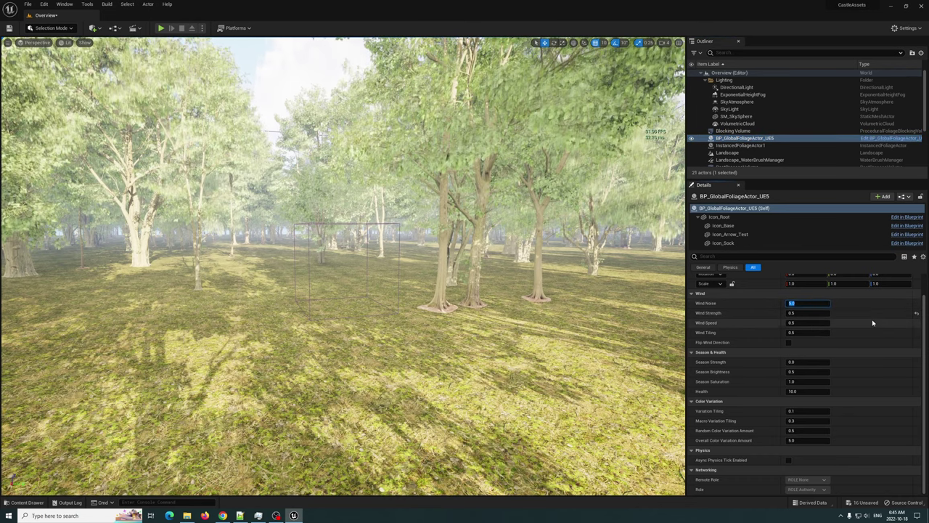
left_click(798, 322)
type("0.1")
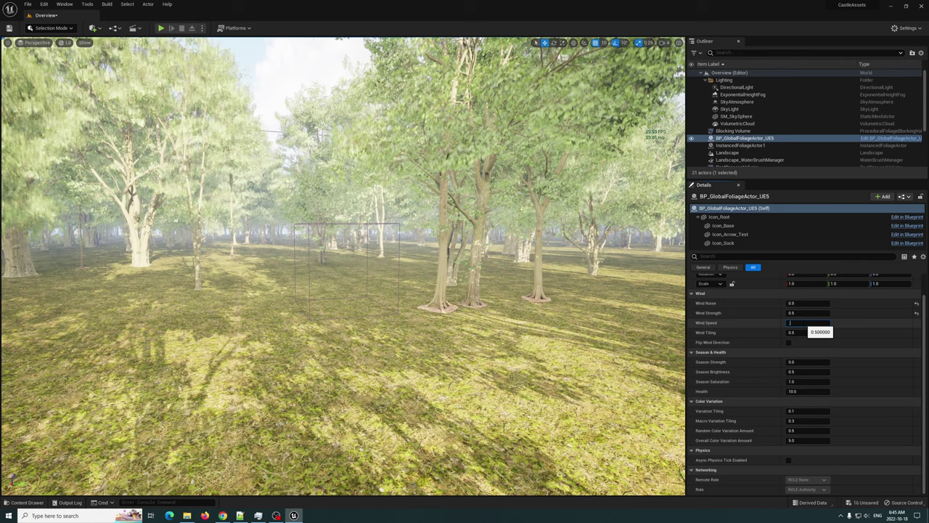
key("Return")
left_click(798, 313)
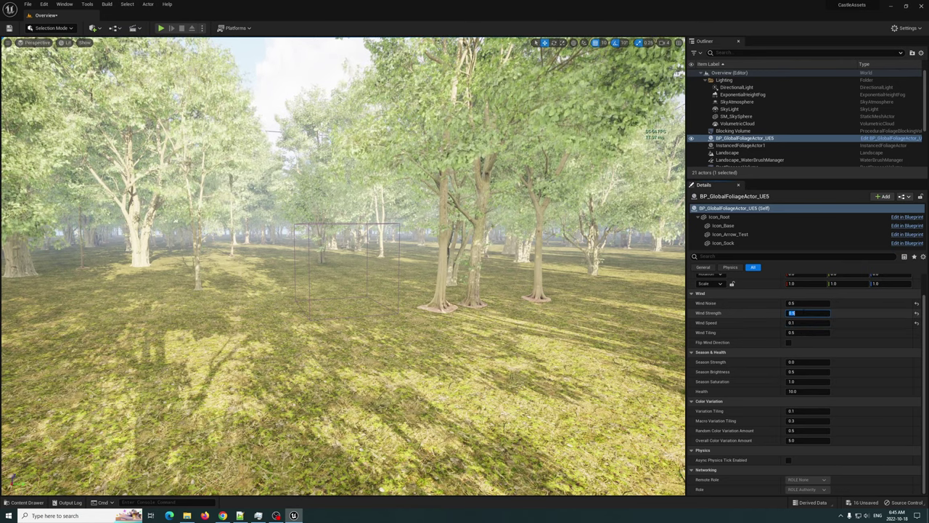
type("0.1")
key("Return")
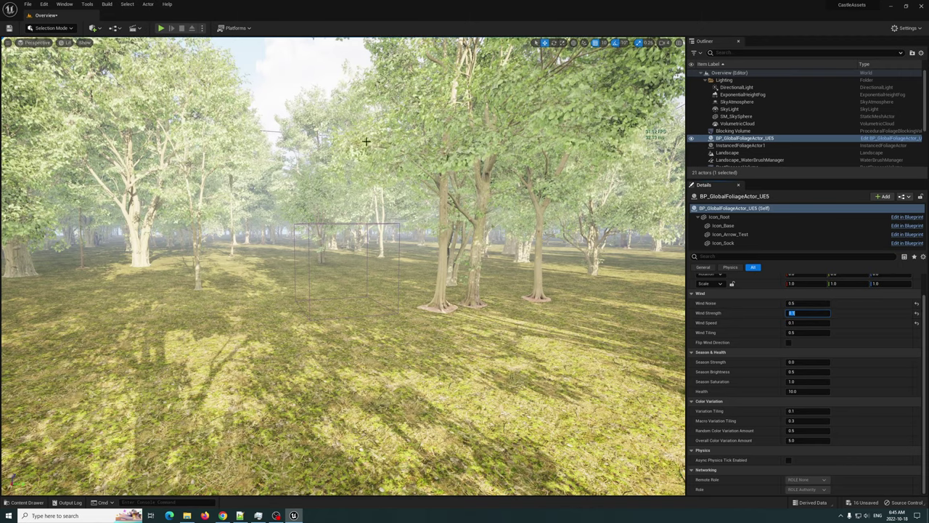
Step: Set the post process volume's exposure Metering Mode to Manual and its Exposure Compensation to 12.0
mouse_move(346, 184)
right_mouse_down()
mouse_move(229, 181)
mouse_move(222, 137)
mouse_move(290, 232)
mouse_move(359, 204)
mouse_move(366, 127)
mouse_move(352, 124)
mouse_move(352, 196)
mouse_move(312, 190)
mouse_move(379, 185)
mouse_move(339, 175)
mouse_move(340, 187)
mouse_move(338, 173)
right_mouse_up()
key("w")
key("w")
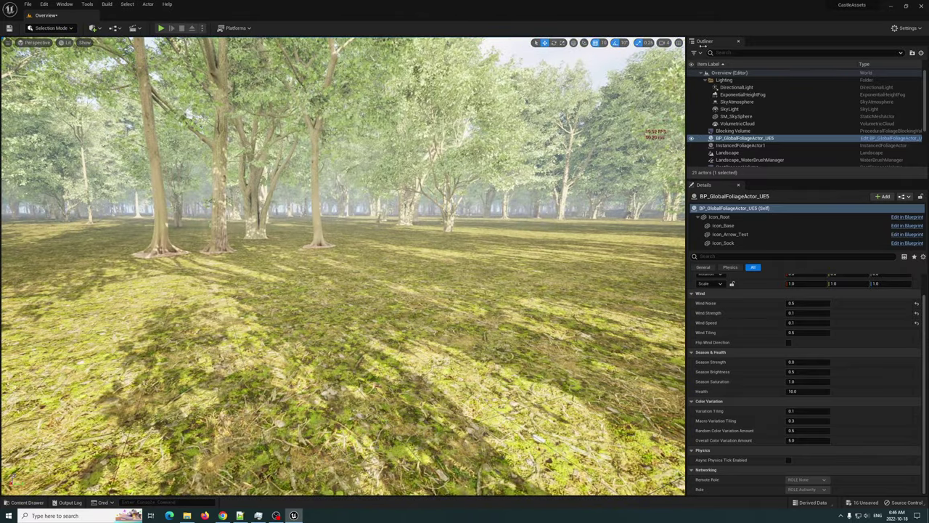
scroll(769, 138, "down", 2)
left_click(769, 135)
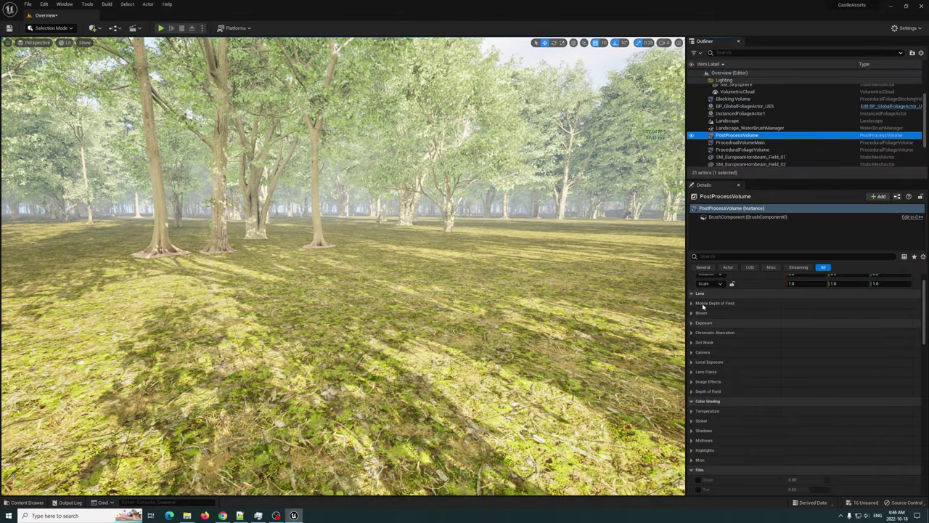
scroll(703, 307, "up", 2)
left_click(706, 347)
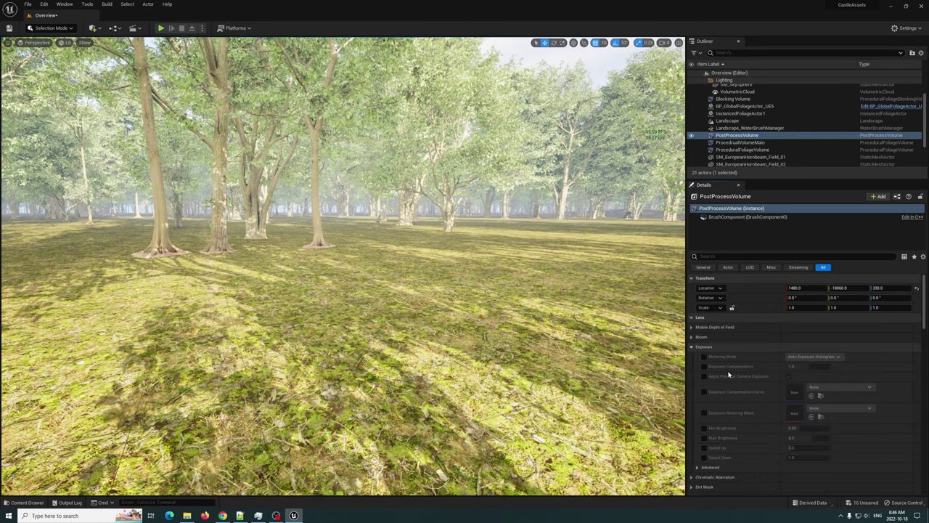
left_click(704, 356)
left_click(828, 356)
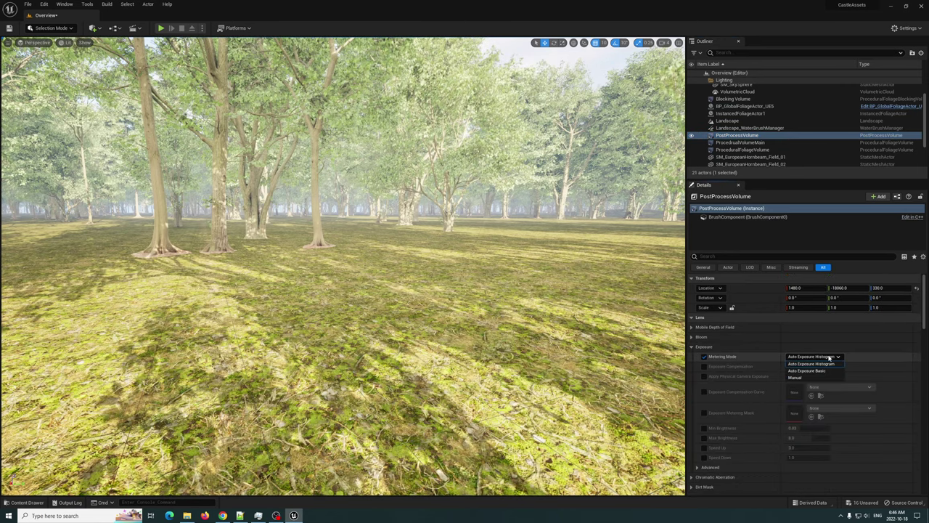
left_click(798, 378)
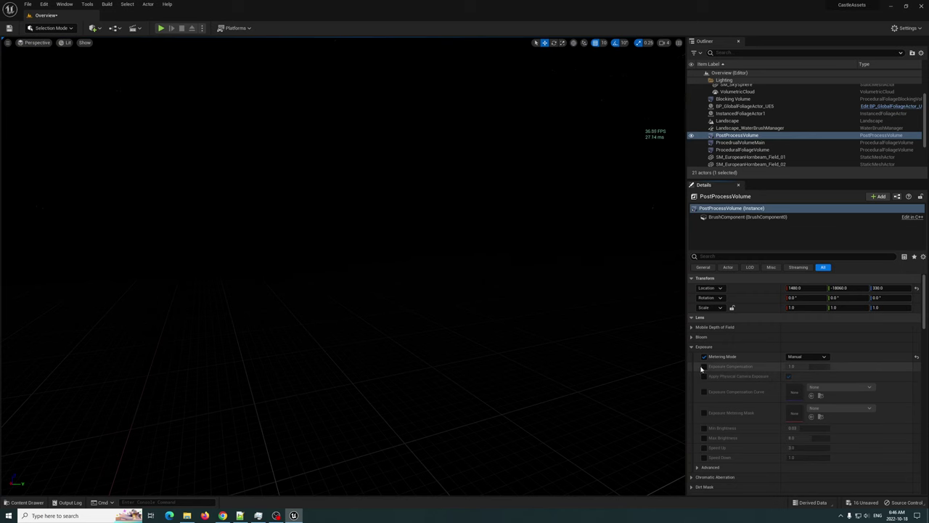
left_click(703, 365)
left_click(797, 366)
key("Return")
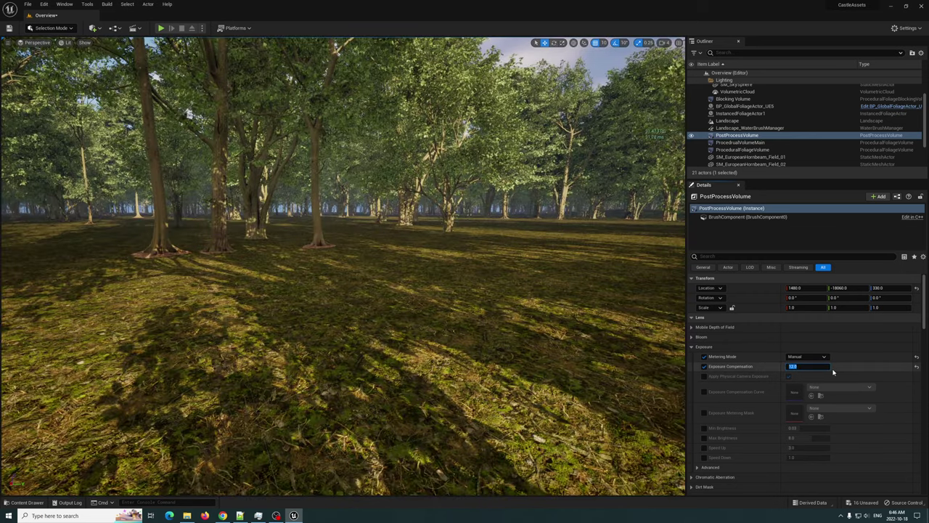
Step: Set the overall quality in the engine scalability settings to High
right_click_drag(363, 242, 254, 276)
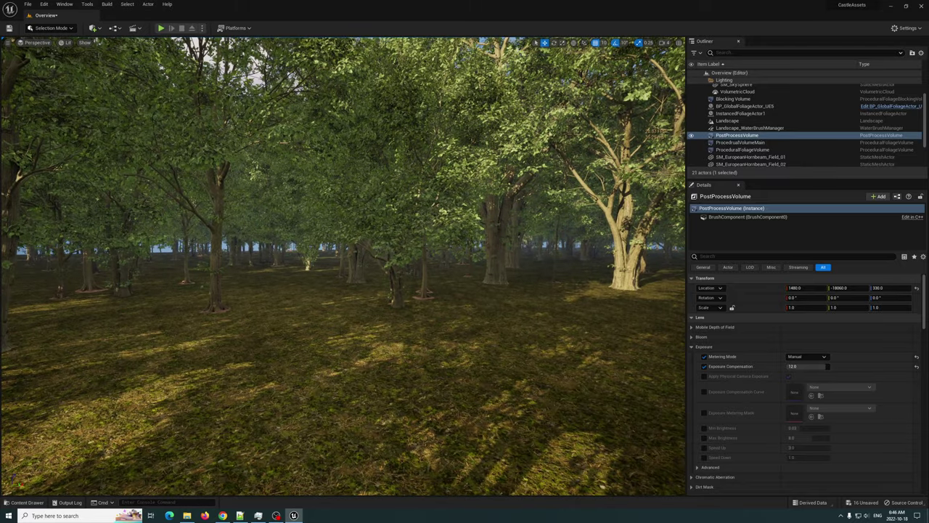
right_click_drag(319, 258, 366, 250)
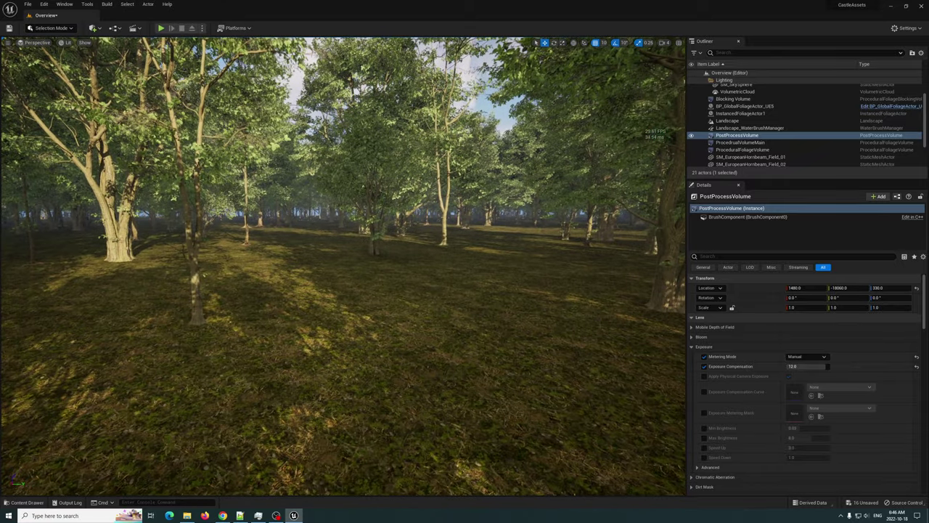
left_click(906, 28)
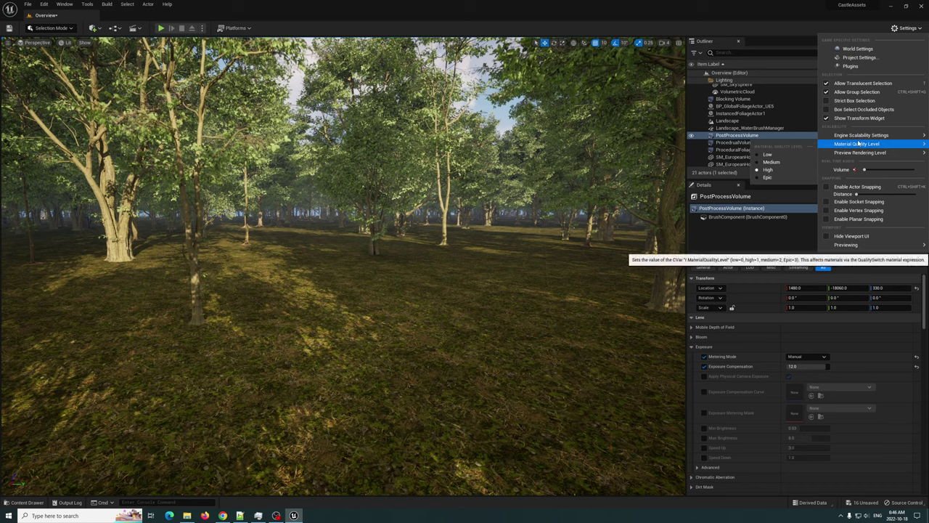
mouse_move(860, 135)
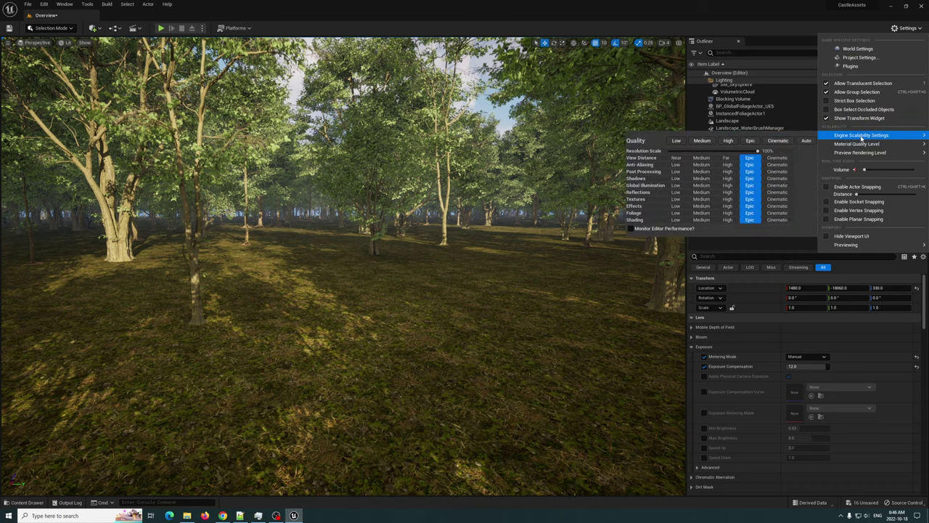
left_click(728, 141)
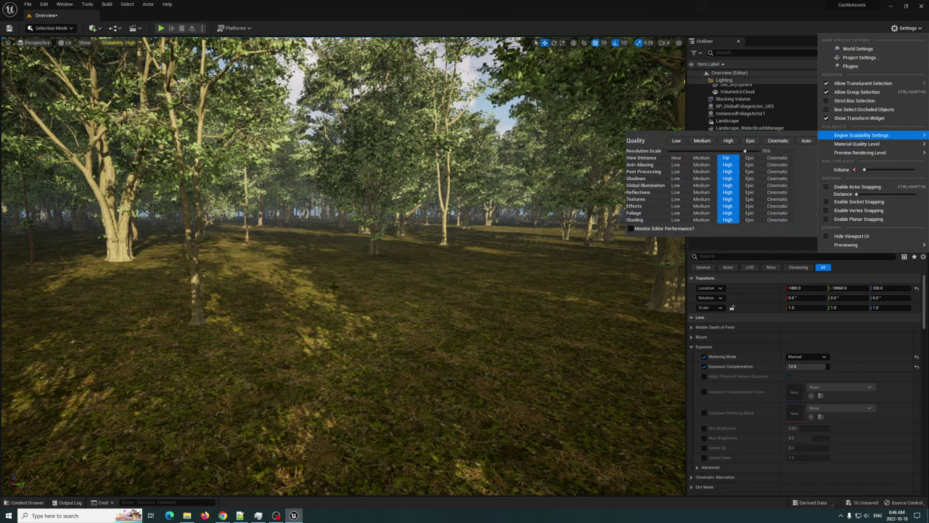
key("Escape")
right_click_drag(487, 228, 473, 229)
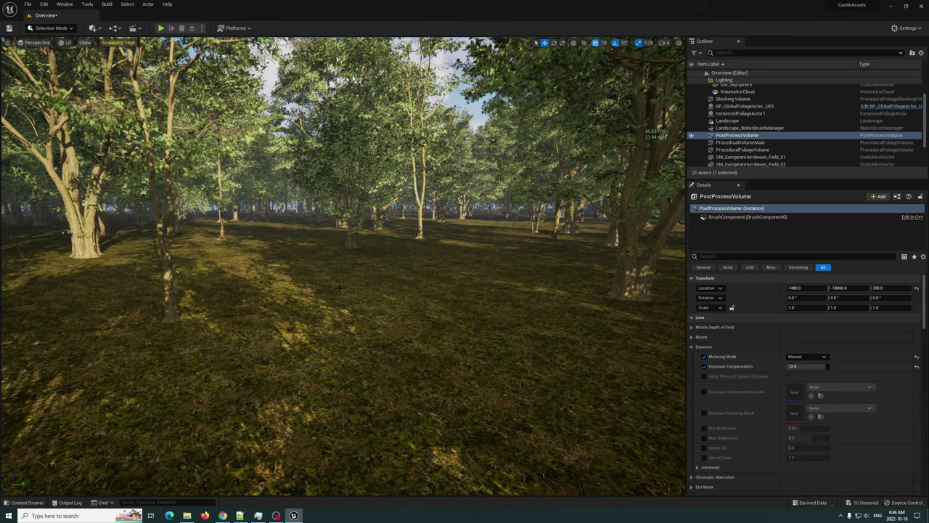
right_click_drag(628, 136, 571, 159)
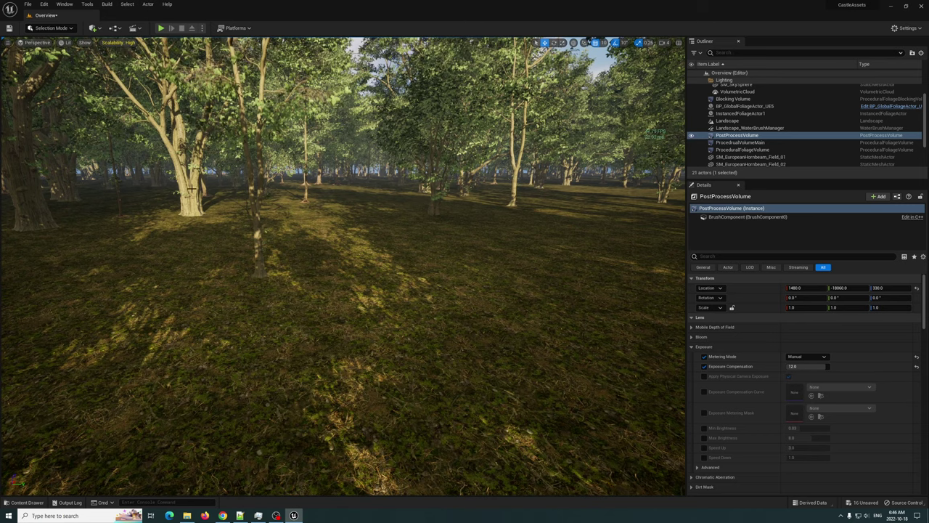
right_click_drag(488, 227, 488, 227)
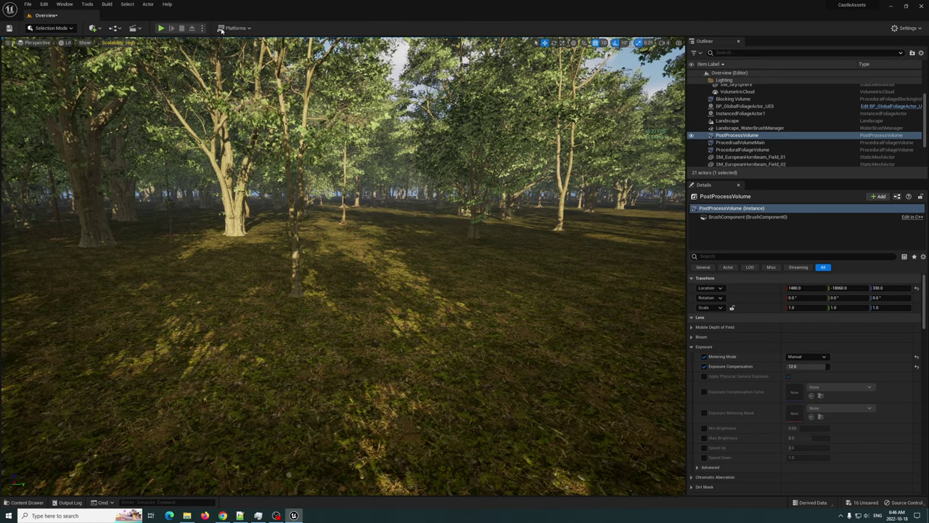
Step: Set the overall scalability quality to Epic and lower only Shadows to High
left_click(118, 42)
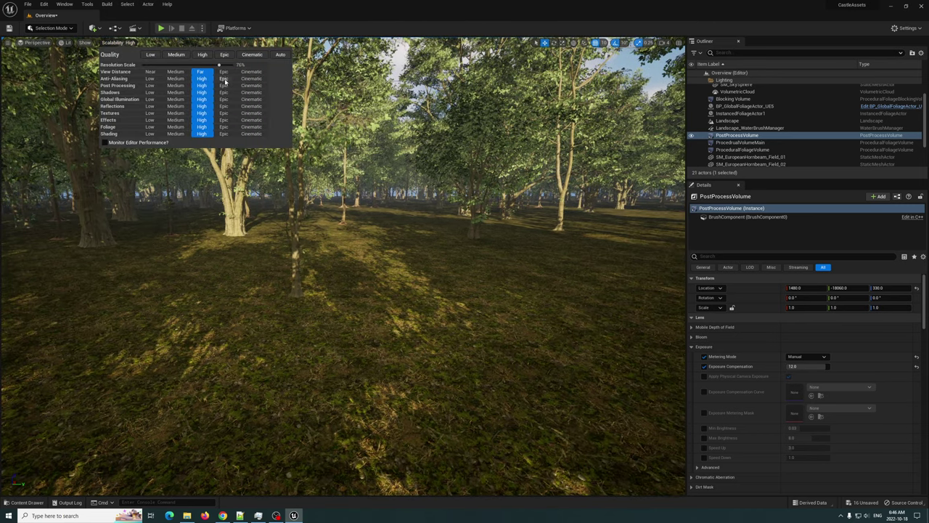
left_click(224, 55)
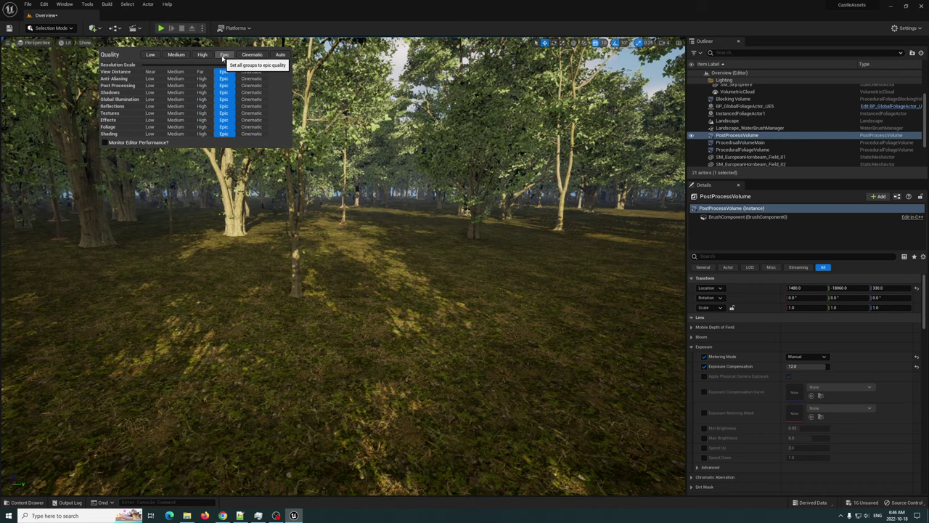
left_click(201, 93)
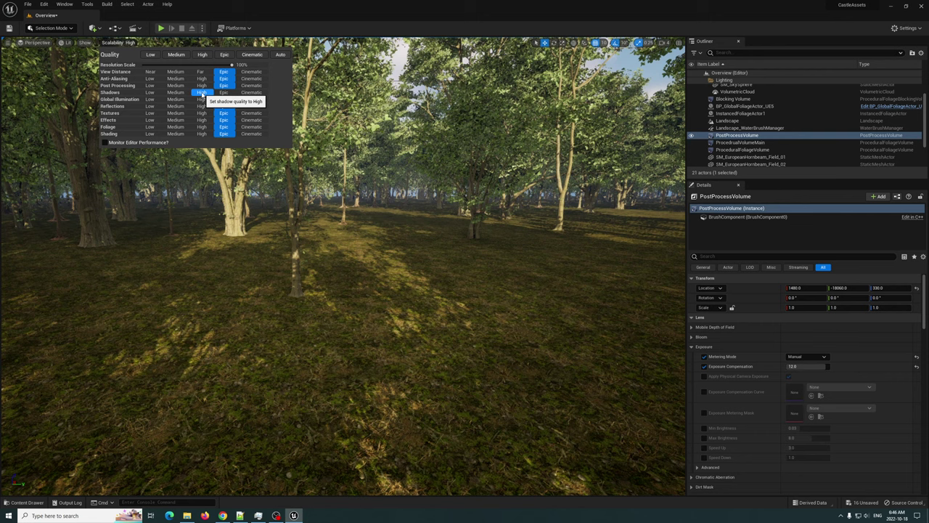
mouse_move(389, 299)
right_mouse_down()
mouse_move(360, 295)
mouse_move(377, 331)
mouse_move(363, 341)
mouse_move(360, 298)
mouse_move(374, 313)
mouse_move(380, 306)
right_mouse_up()
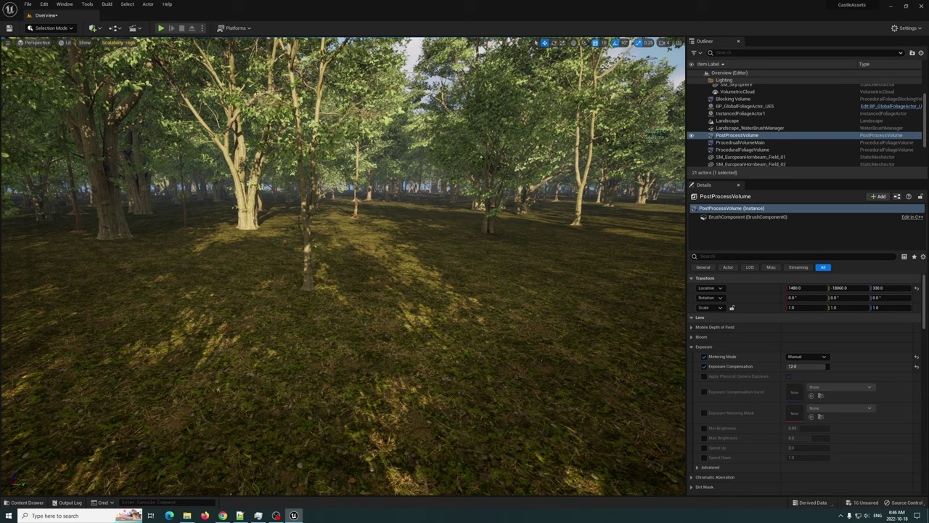
Step: Compare the shadow quality by setting all scalability groups to Epic and returning Shadows to High
left_click(116, 43)
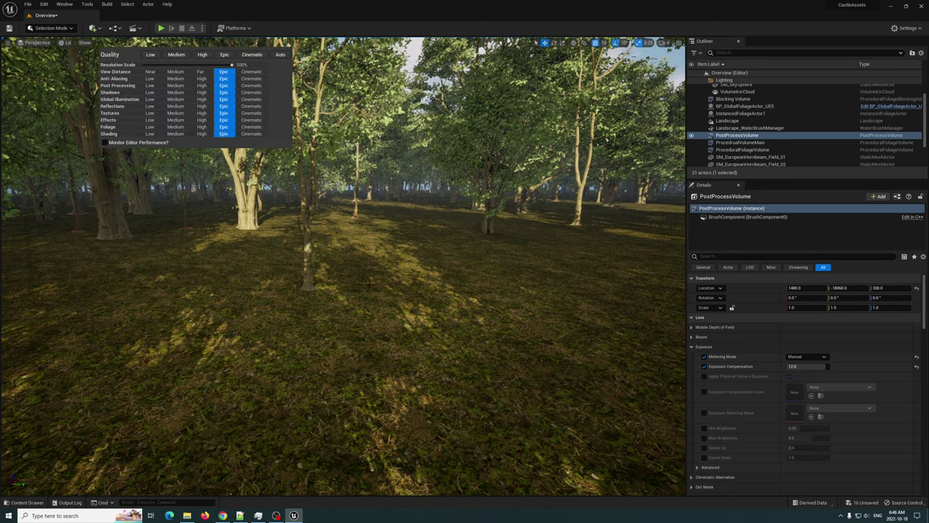
right_click_drag(369, 285, 357, 284)
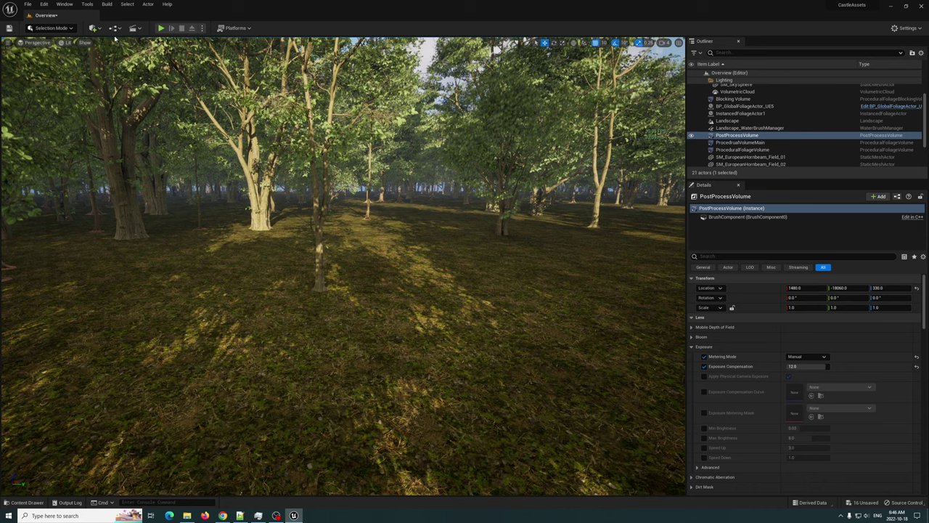
left_click(85, 42)
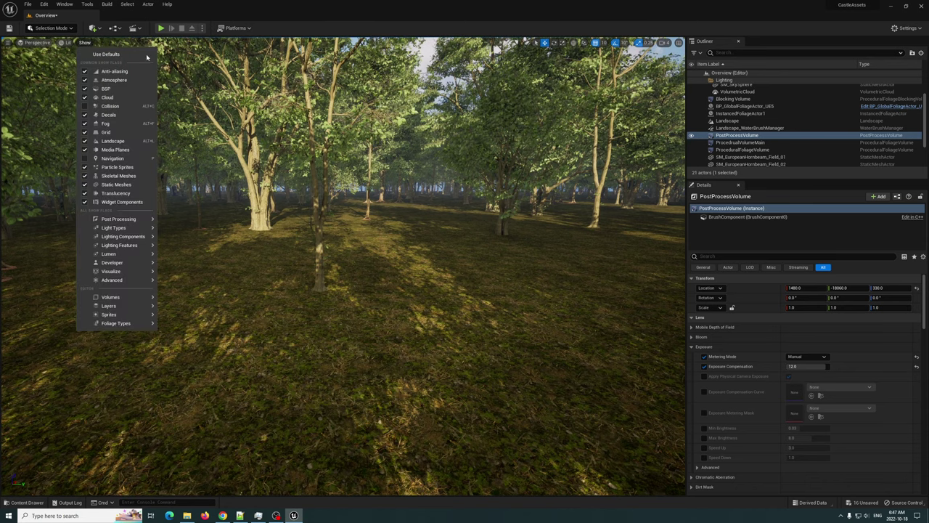
left_click(907, 28)
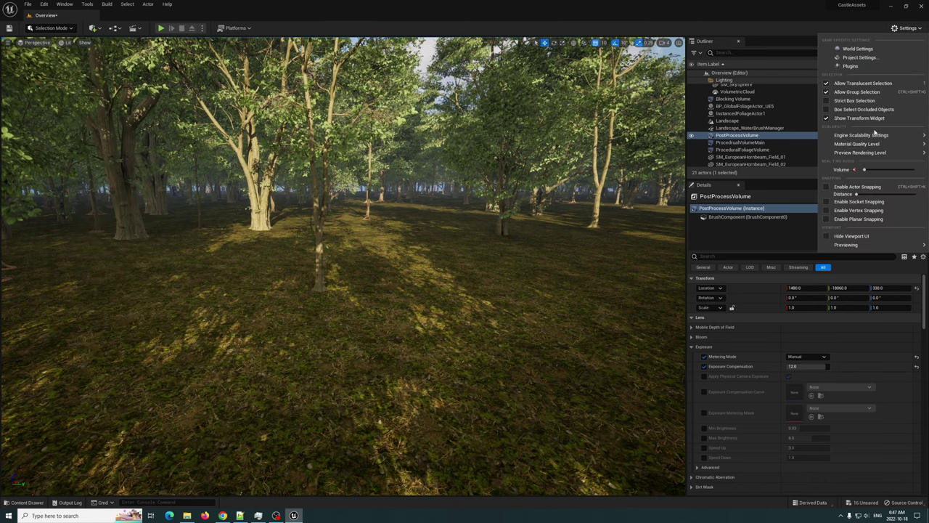
mouse_move(870, 138)
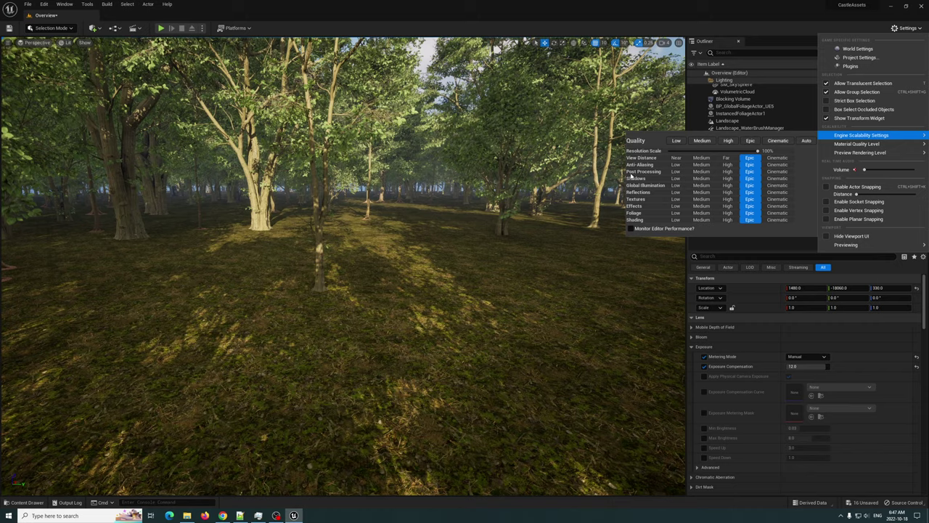
left_click(725, 182)
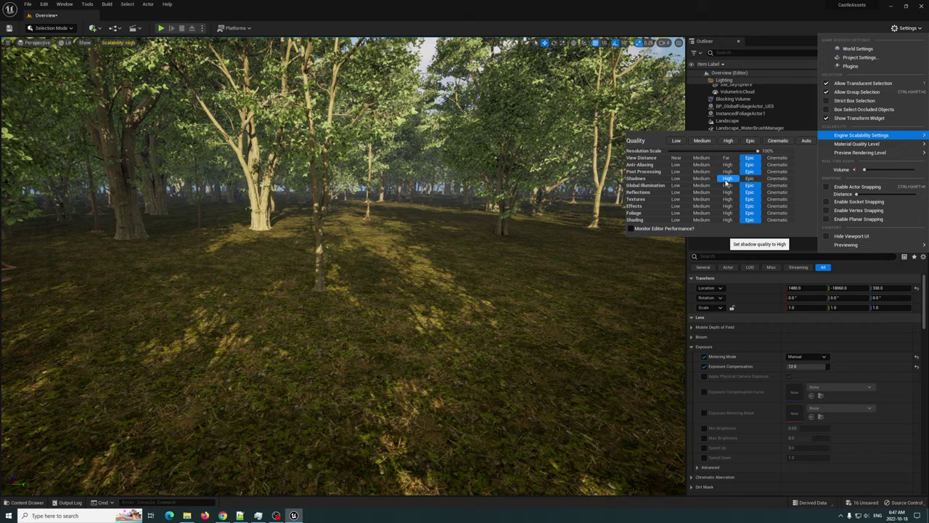
Step: Set all scalability groups to Epic while viewing the whole forest from above
right_click_drag(508, 240, 537, 352)
key("s")
key("s")
key("a")
key("d")
key("w")
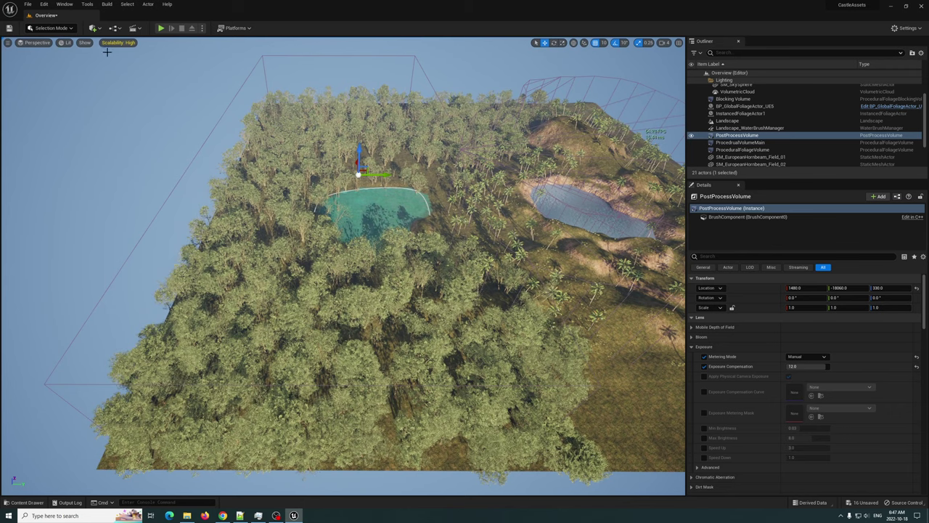
left_click(116, 43)
left_click(224, 54)
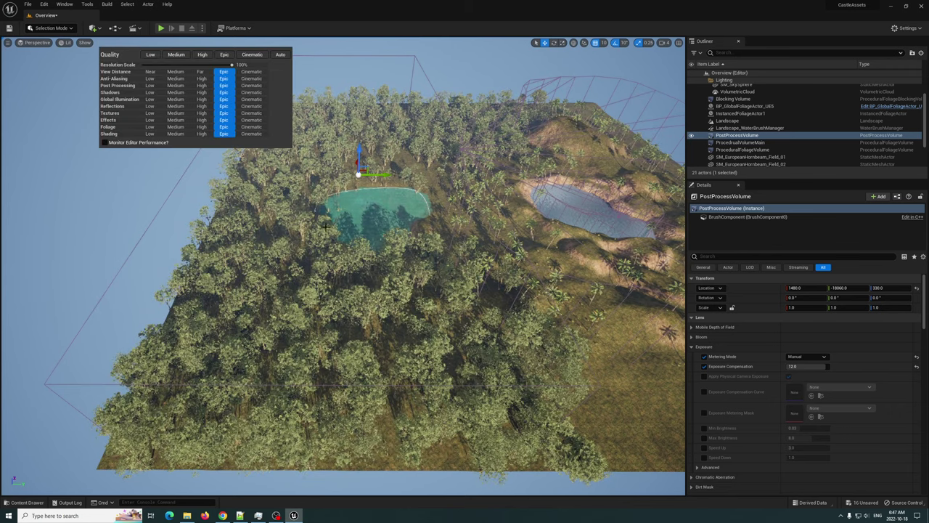
left_click(326, 227)
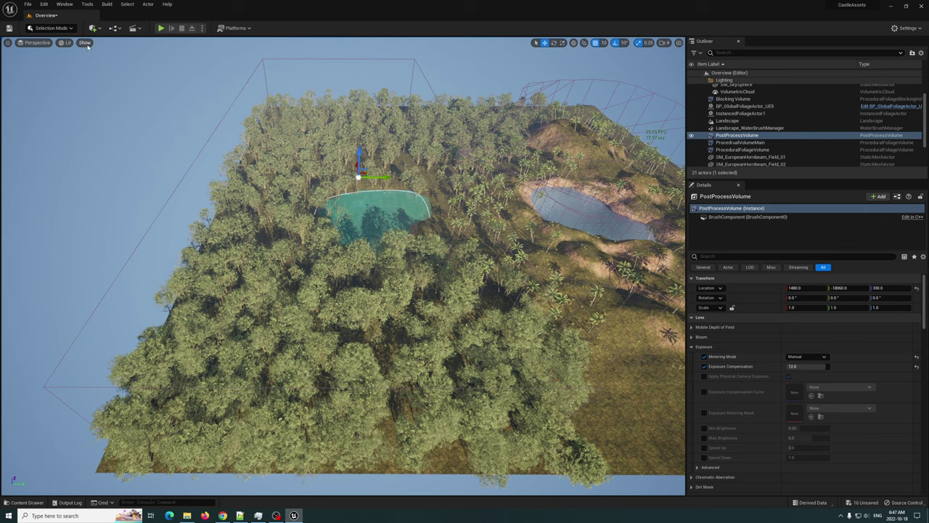
Step: Set the Shadows quality back to High in the engine scalability settings
left_click(906, 27)
mouse_move(871, 135)
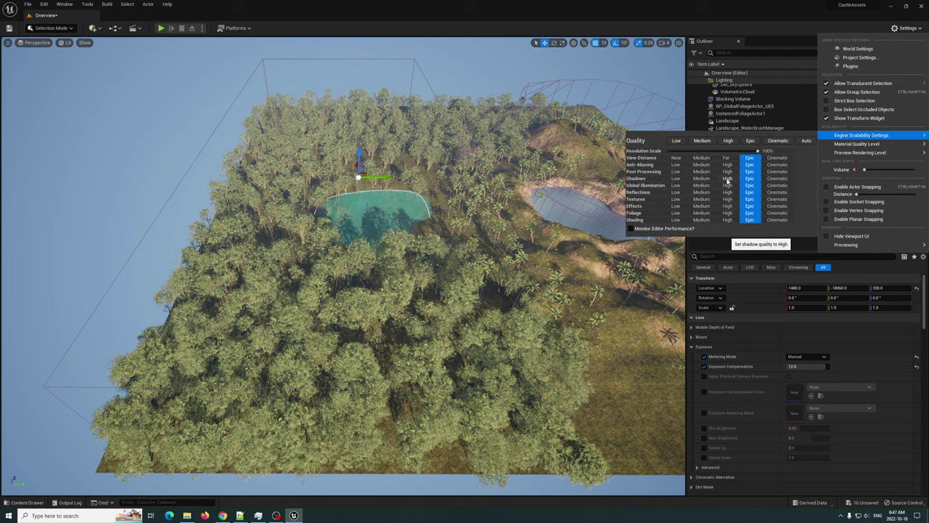
left_click(727, 178)
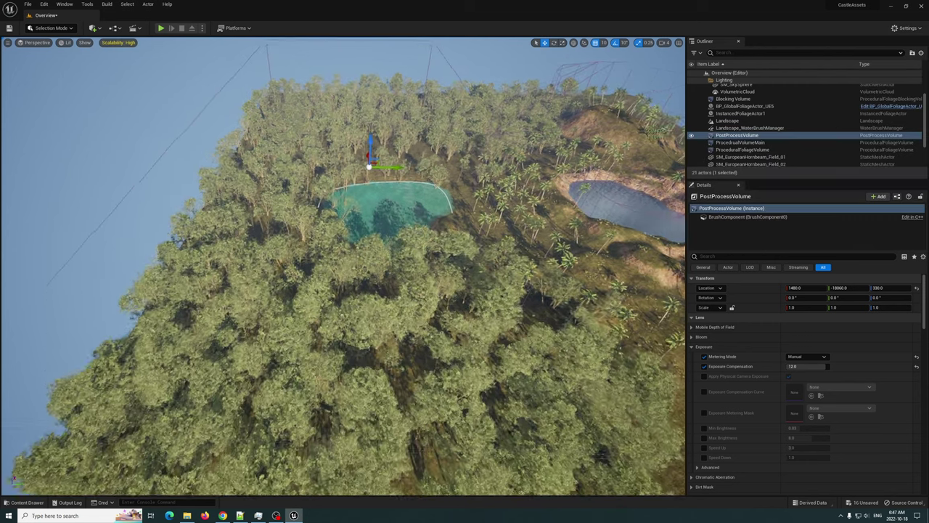
Step: Examine the forest's look and frame rate from above, at its edge, and among the trees beside the lake
key("w")
key("s")
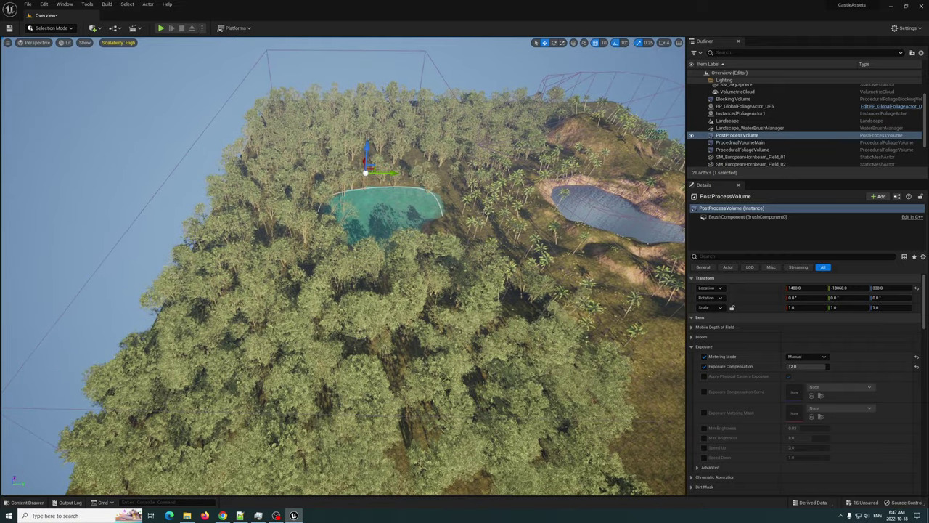
key("s")
right_click_drag(342, 267, 298, 342)
right_click_drag(343, 305, 487, 138)
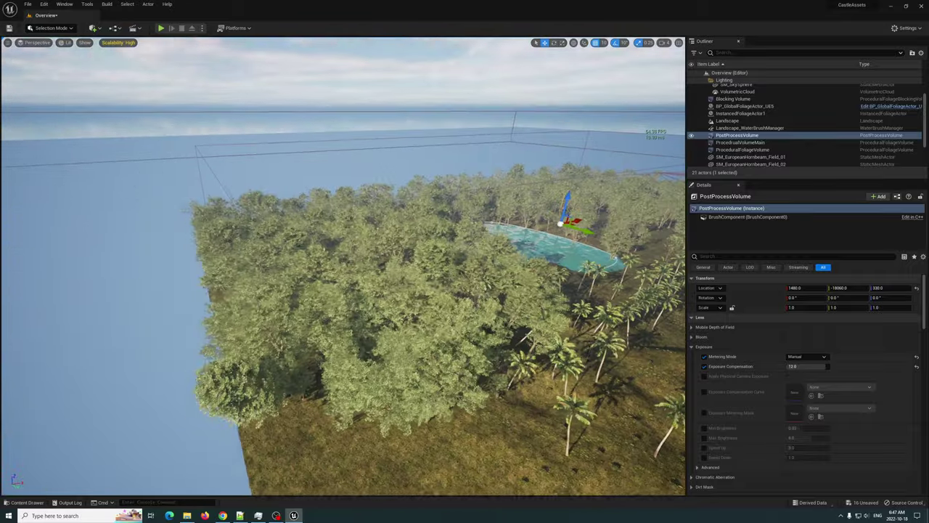
right_click_drag(343, 268, 465, 250)
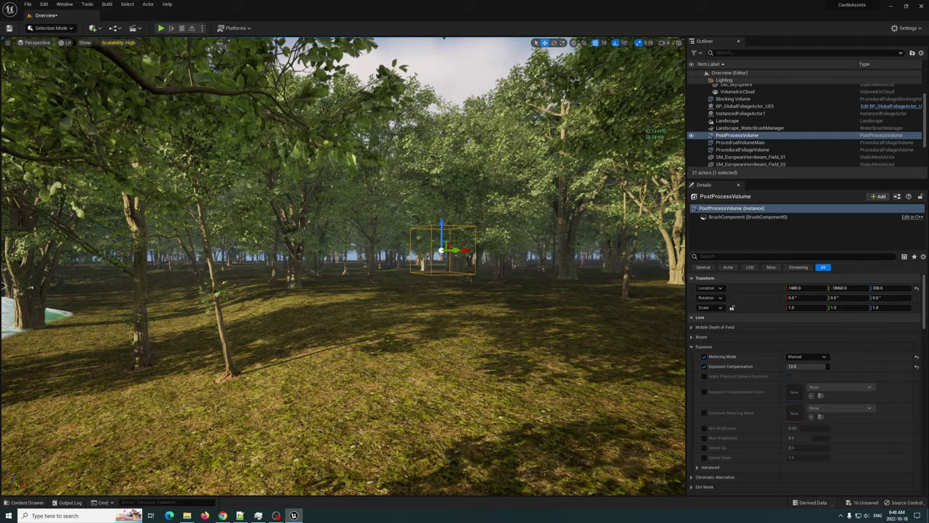
key("w")
right_click_drag(343, 266, 145, 334)
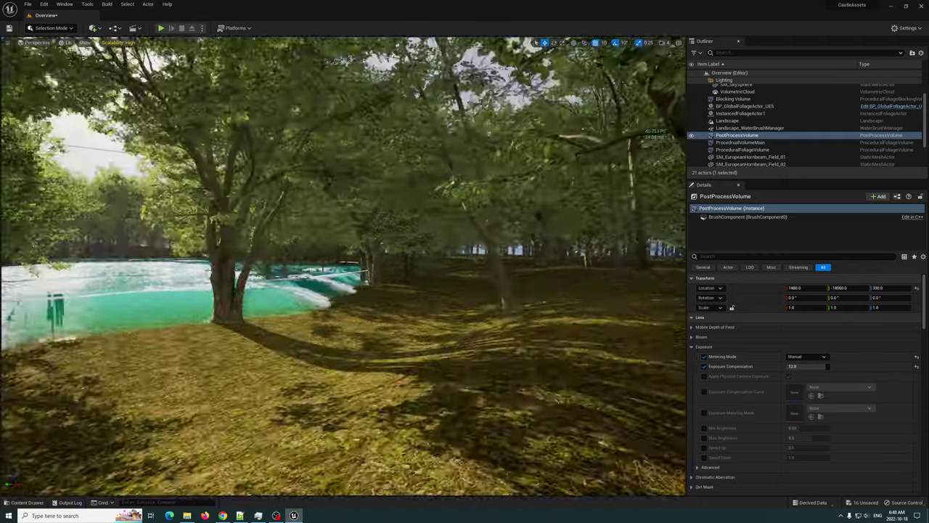
key("a")
key("s")
key("s")
right_click_drag(233, 286, 196, 278)
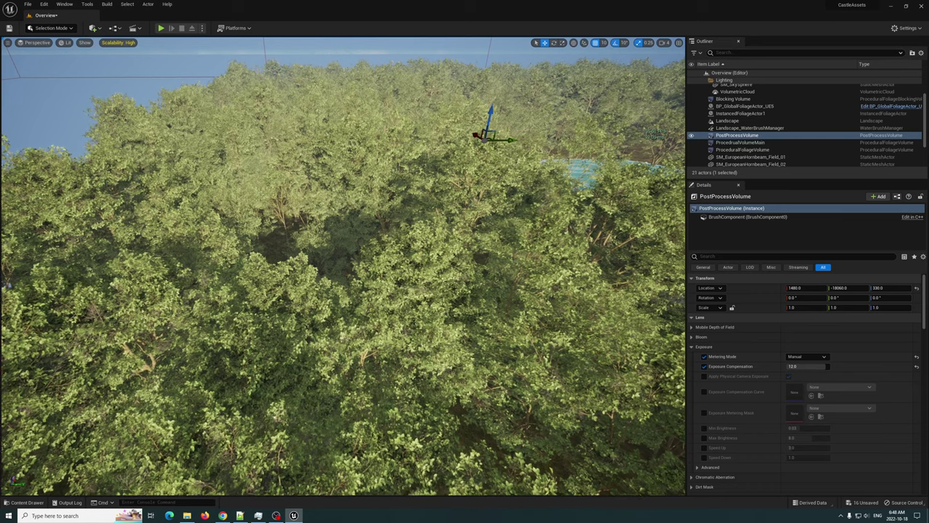
right_click_drag(485, 311, 504, 267)
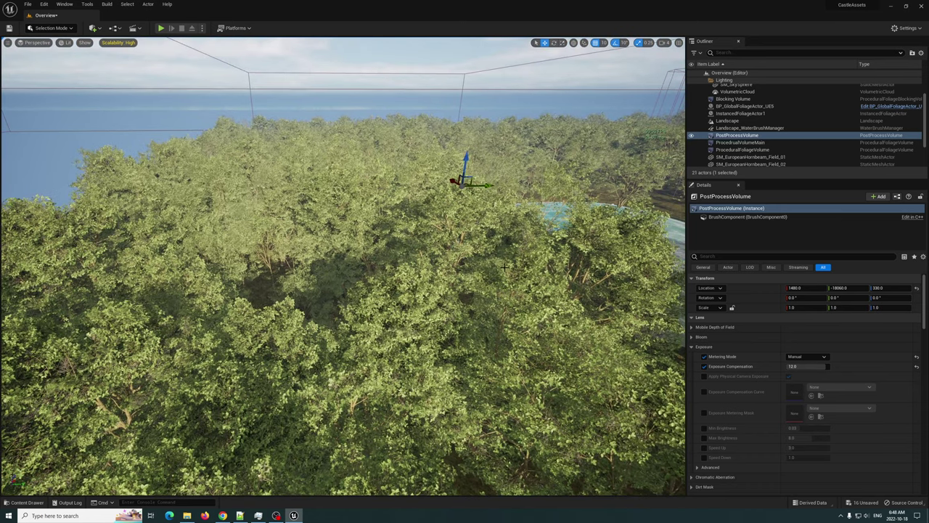
Step: Show the Nanite Triangles visualization and examine the triangle detail of the near and distant trees
left_click(66, 43)
mouse_move(110, 161)
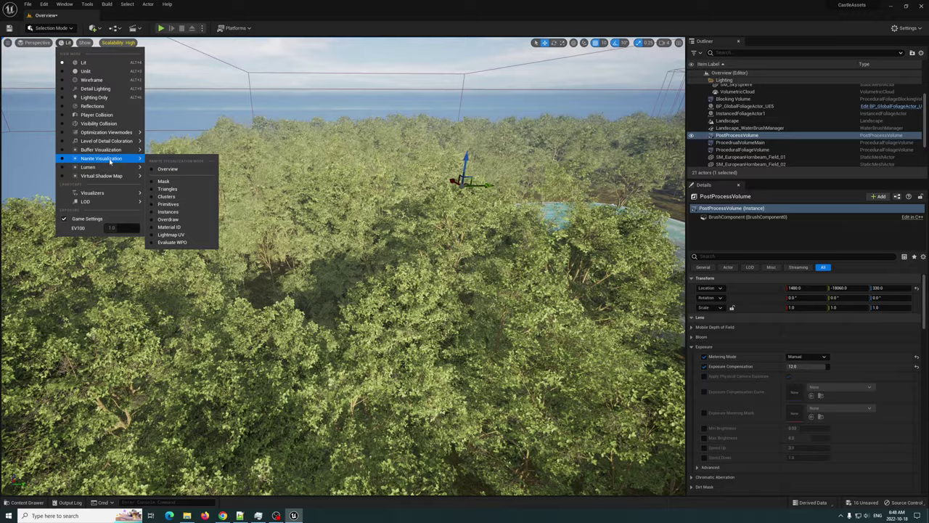
left_click(167, 188)
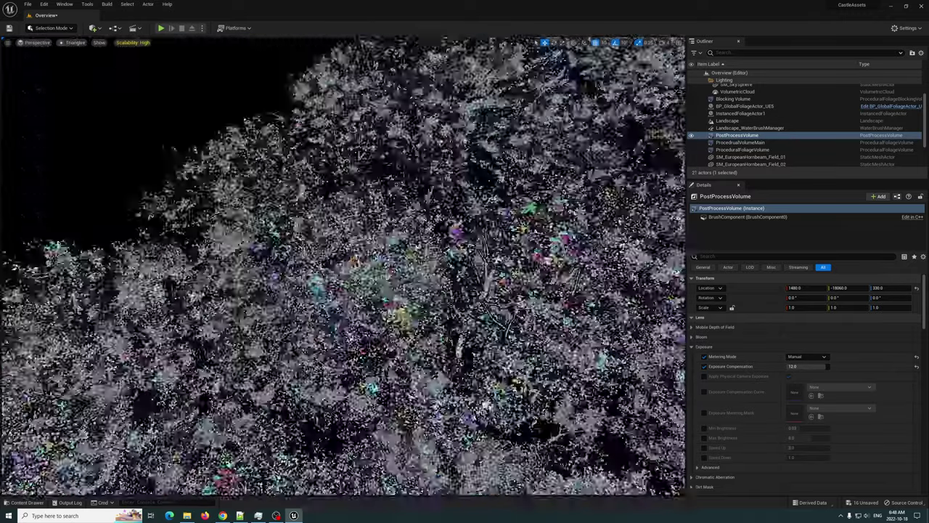
right_click_drag(343, 268, 257, 210)
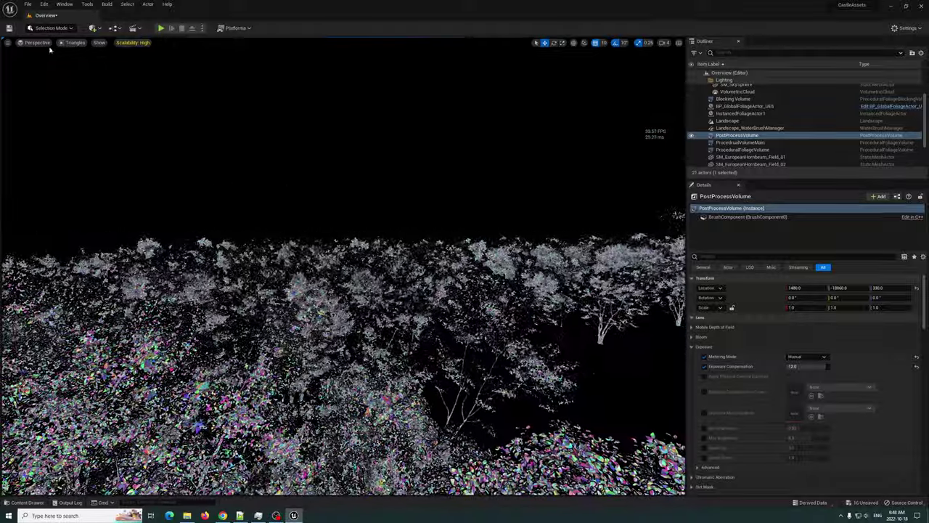
Step: Return the viewport to the Lit view mode and look across the lake at the forest
left_click(76, 43)
left_click(80, 64)
right_click_drag(341, 217, 254, 210)
right_click_drag(323, 289, 320, 289)
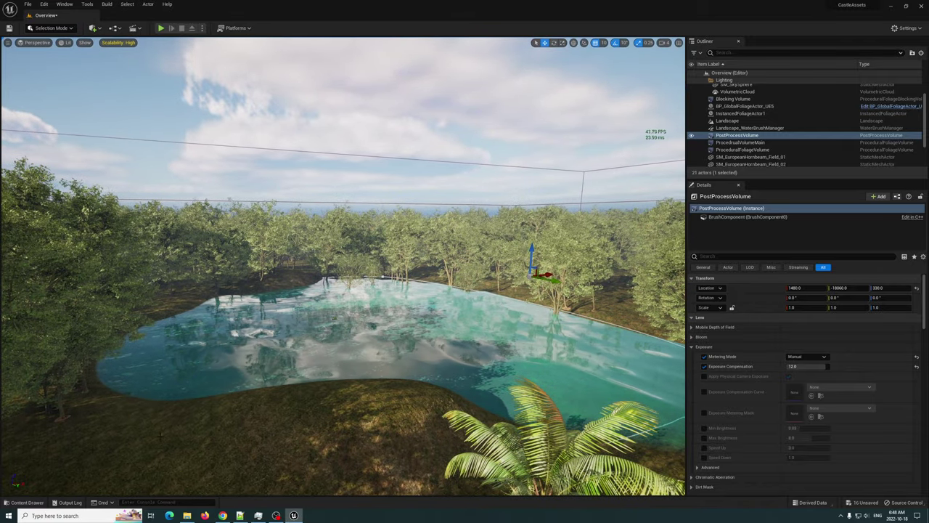
Step: Review the scalability settings and enter sg. in the console to list the matching quality commands
left_click(117, 43)
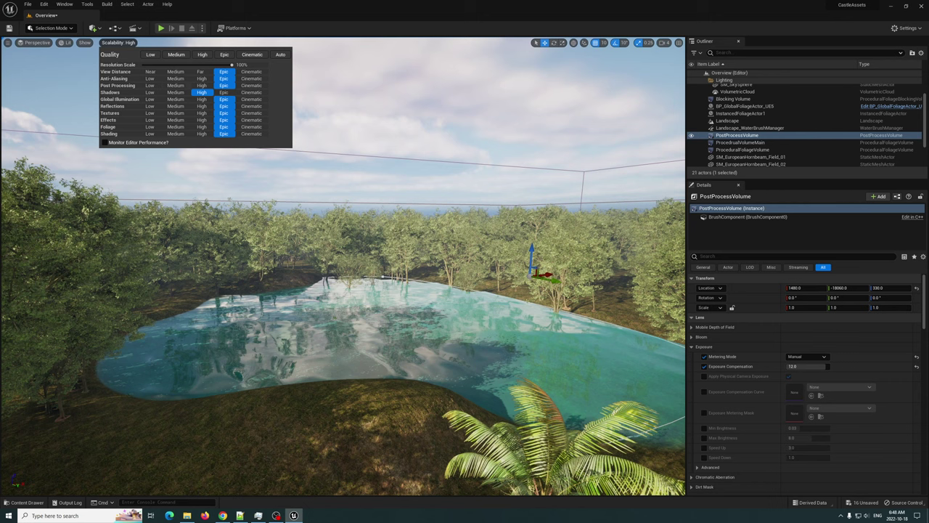
left_click(166, 502)
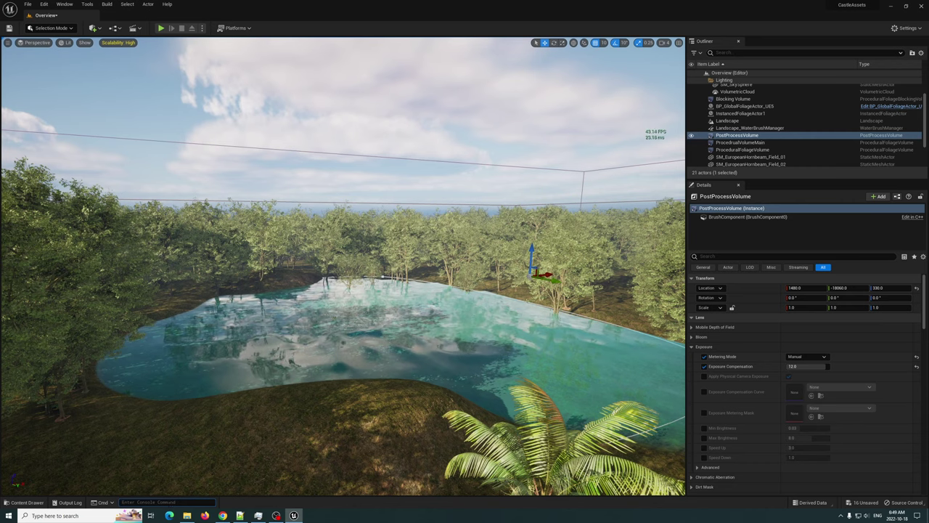
key("grave")
type("sg")
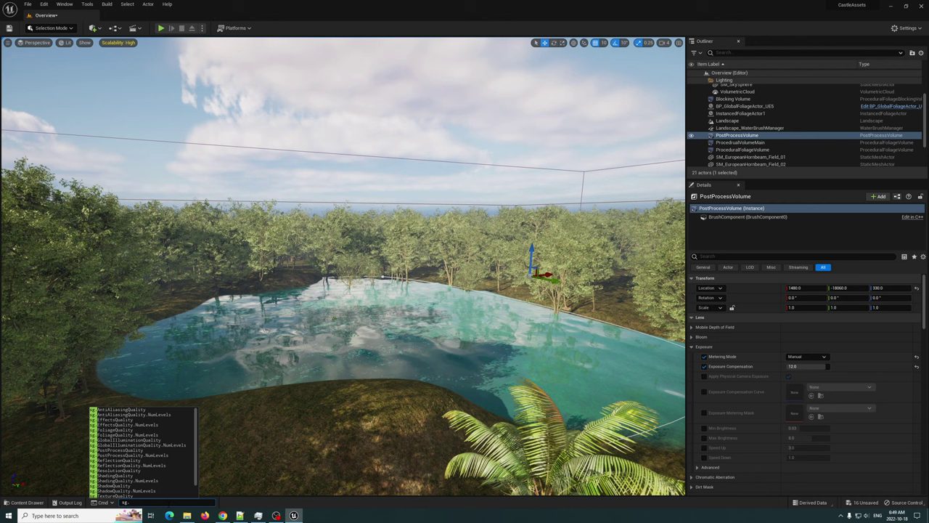
type(".")
key("Up")
key("Up")
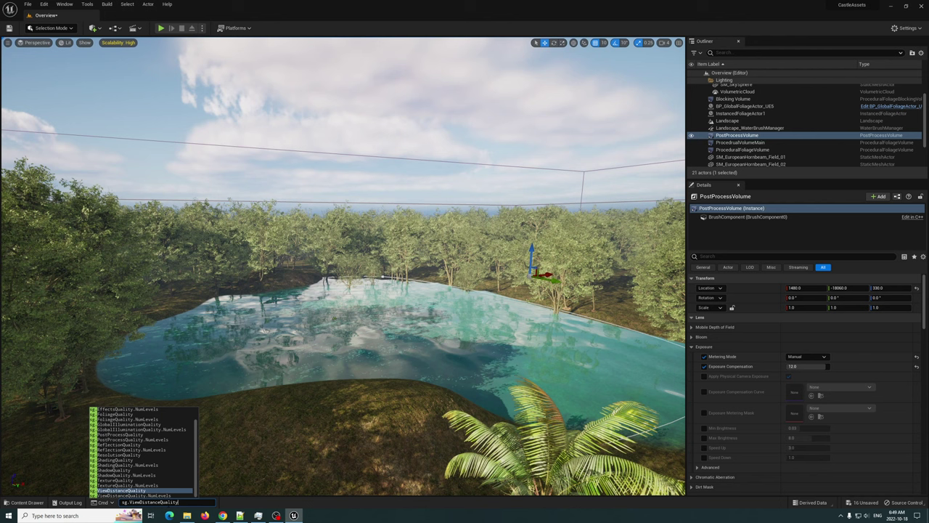
key("BackSpace")
key("BackSpace")
key("BackSpace")
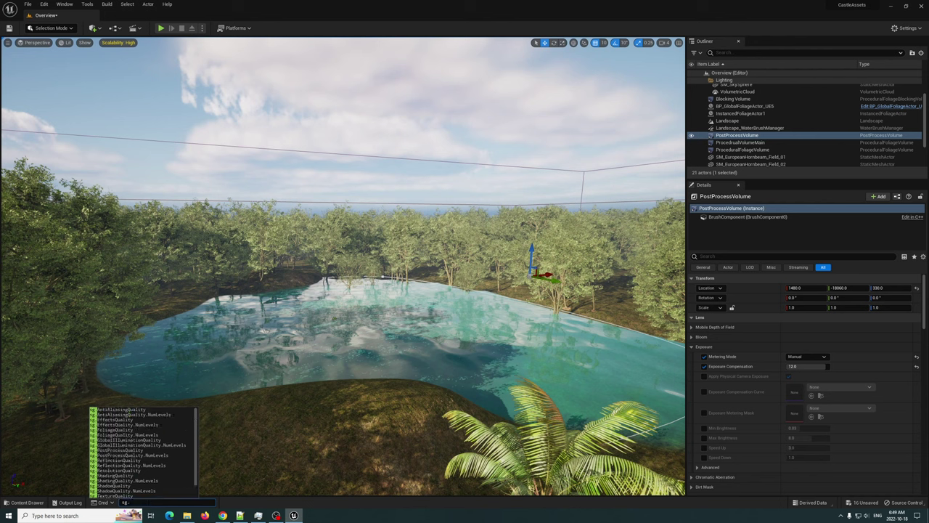
Step: Complete and run the console command sg.ShadowQuality 0
type("sha")
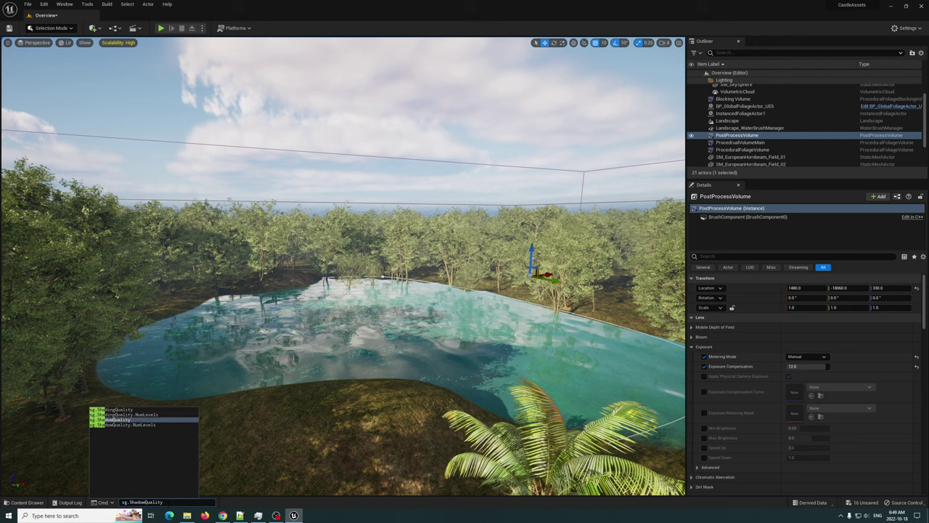
type("0")
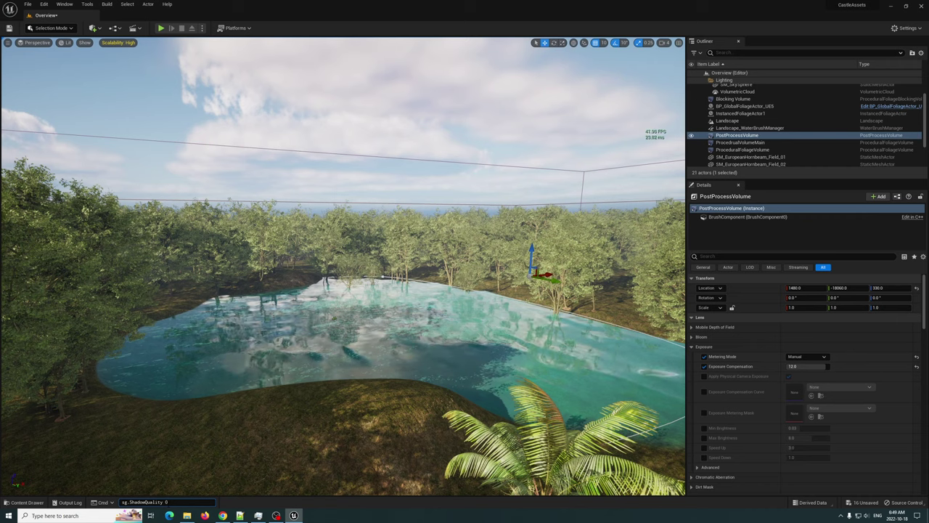
key("Return")
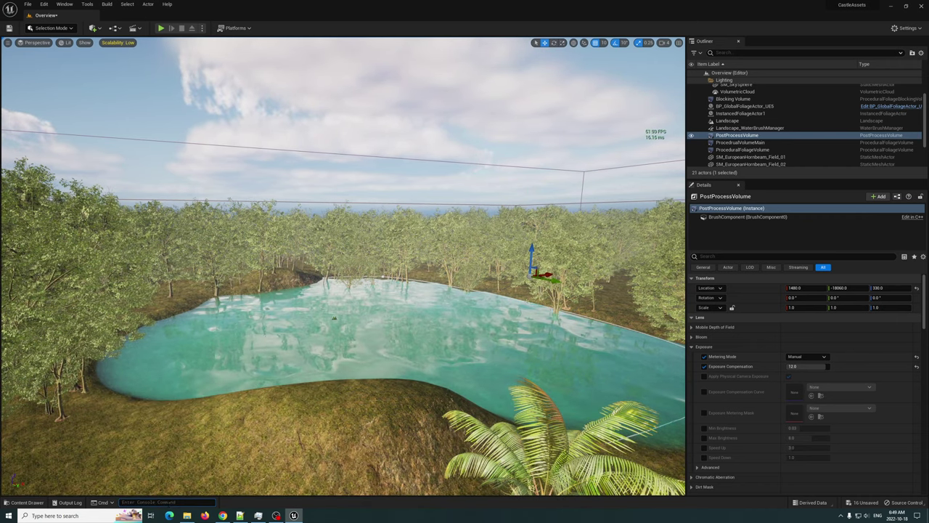
Step: Recall the shadow quality console command and run it as sg.ShadowQuality 1
key("Up")
key("BackSpace")
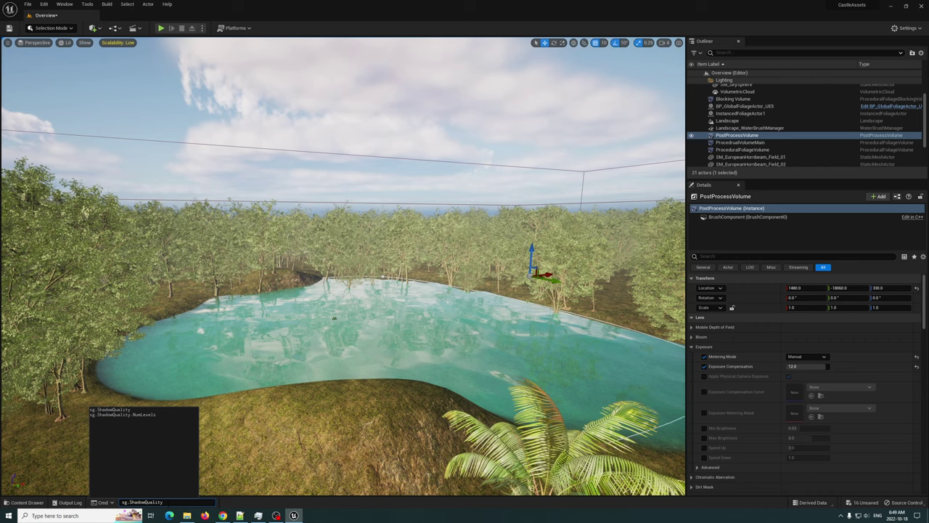
type("1")
key("Return")
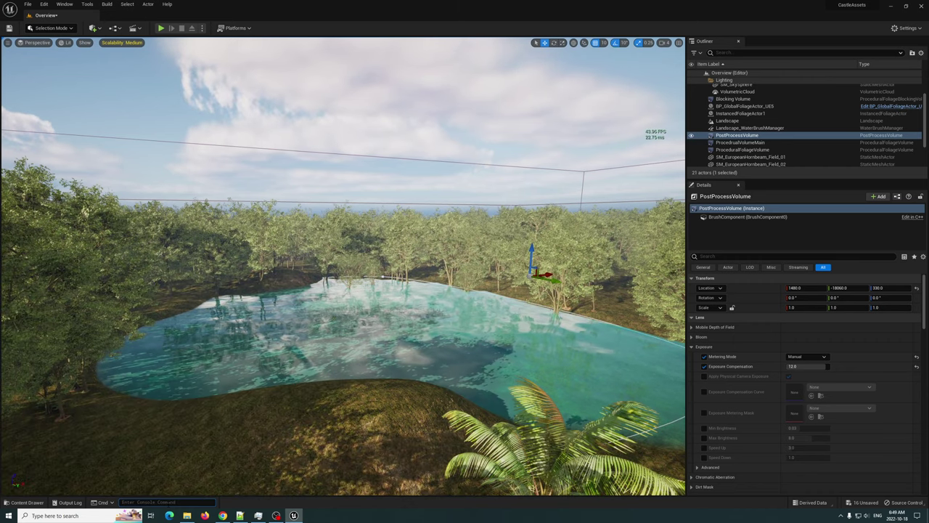